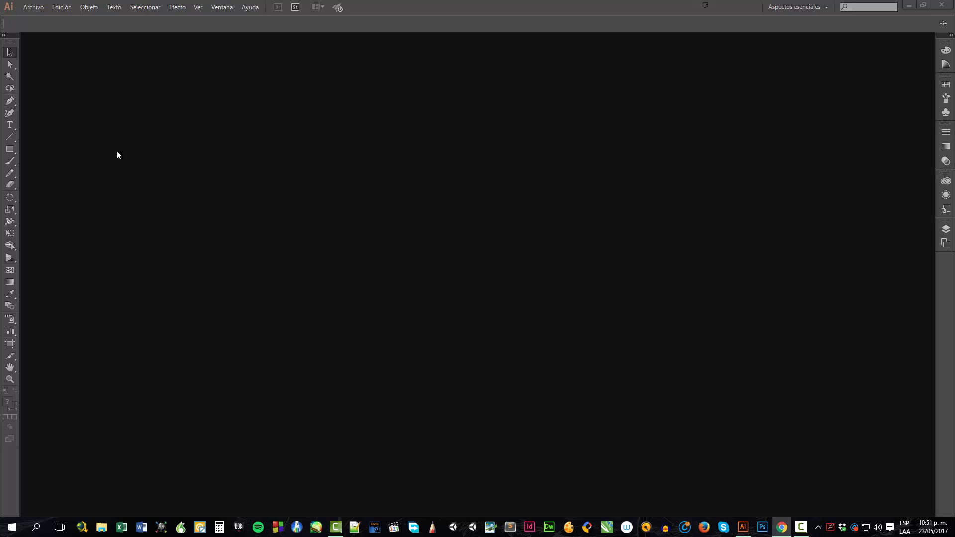
# Create a new A4 print document named archivo_1 in millimetres, reviewing its advanced options before confirming
pyautogui.click(40, 10)
pyautogui.click(40, 19)
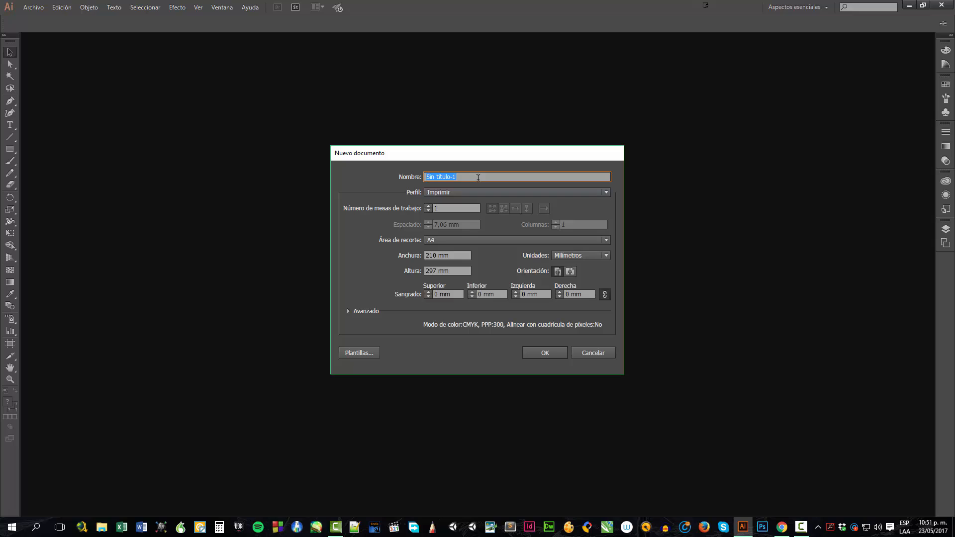
pyautogui.write('archivo_1')
pyautogui.click(348, 313)
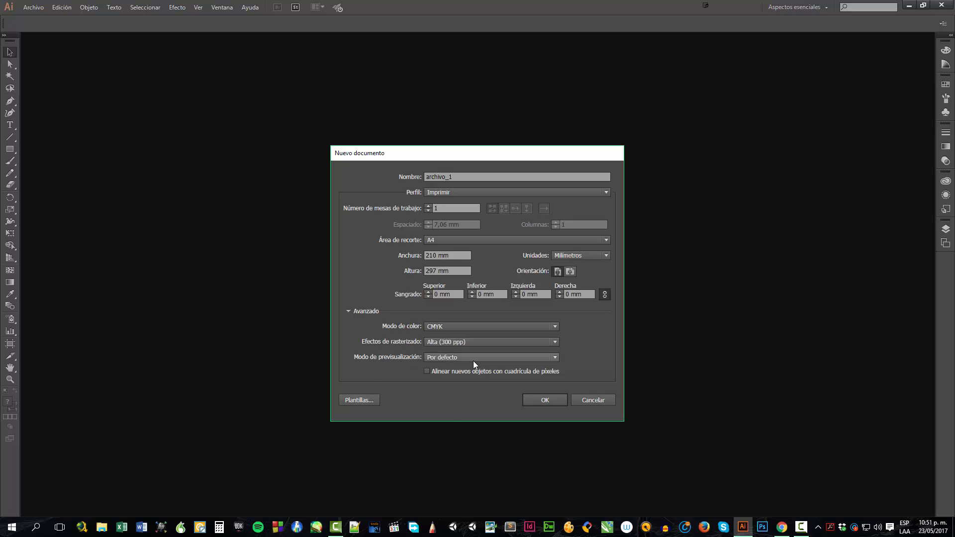
pyautogui.click(545, 401)
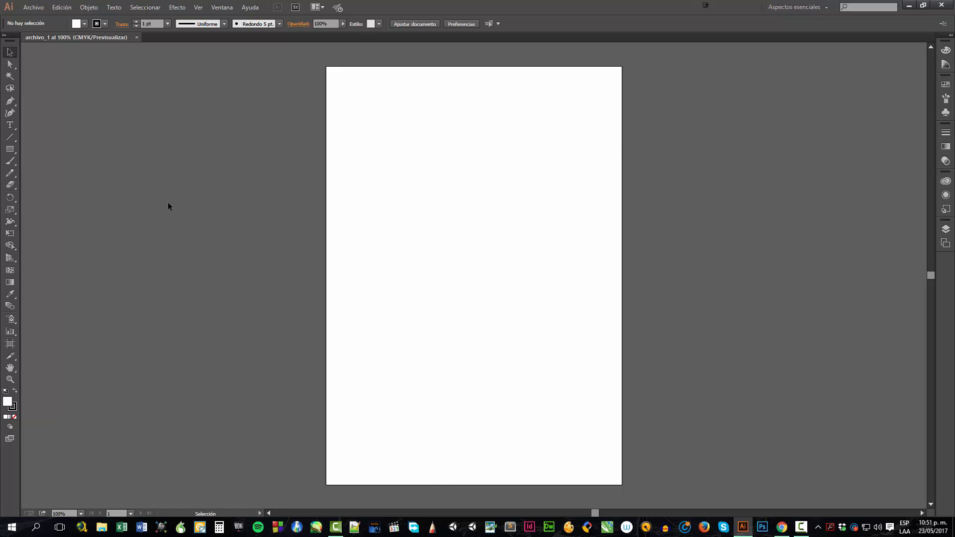
# Add two more artboards to the document from the Artboards panel
pyautogui.click(947, 243)
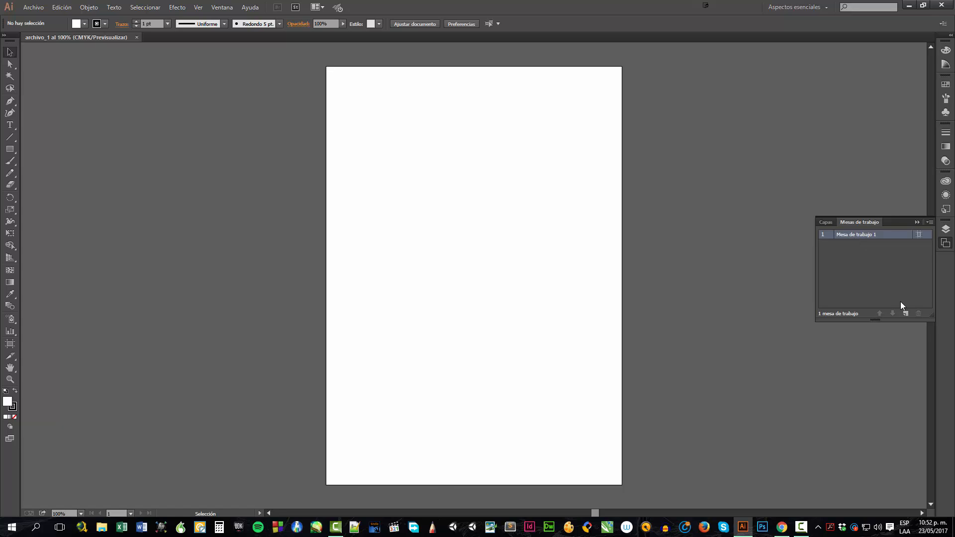
pyautogui.click(905, 314)
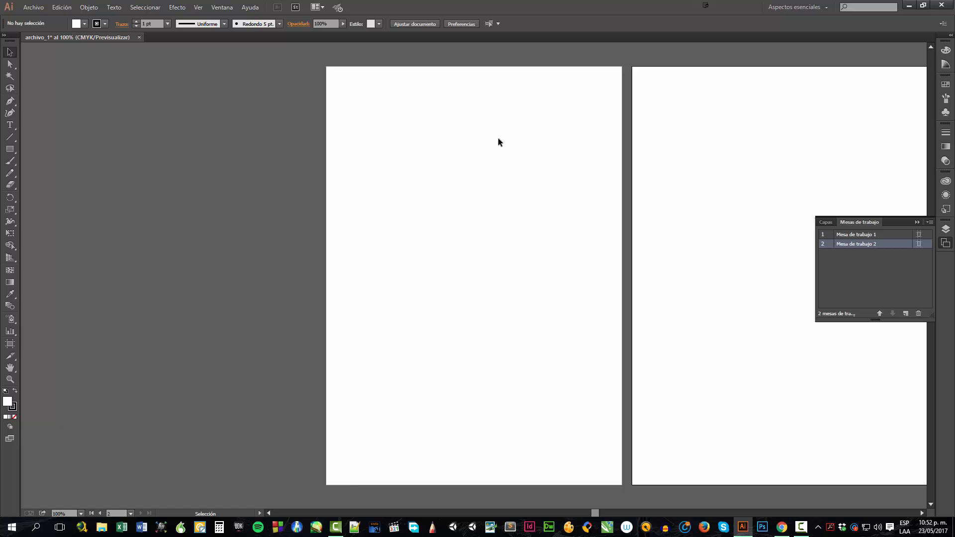
pyautogui.moveTo(596, 514); pyautogui.dragTo(607, 515)
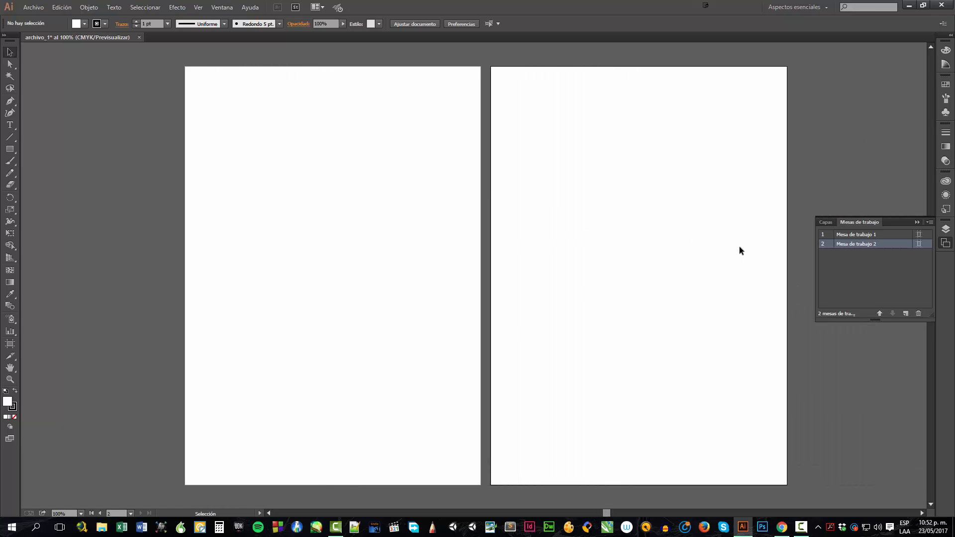
pyautogui.click(905, 314)
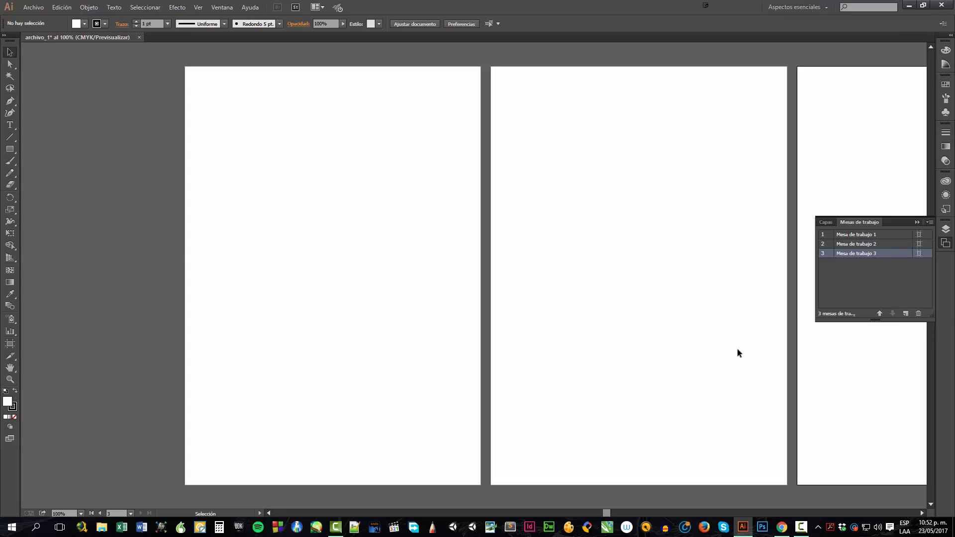
pyautogui.moveTo(607, 514); pyautogui.dragTo(614, 517)
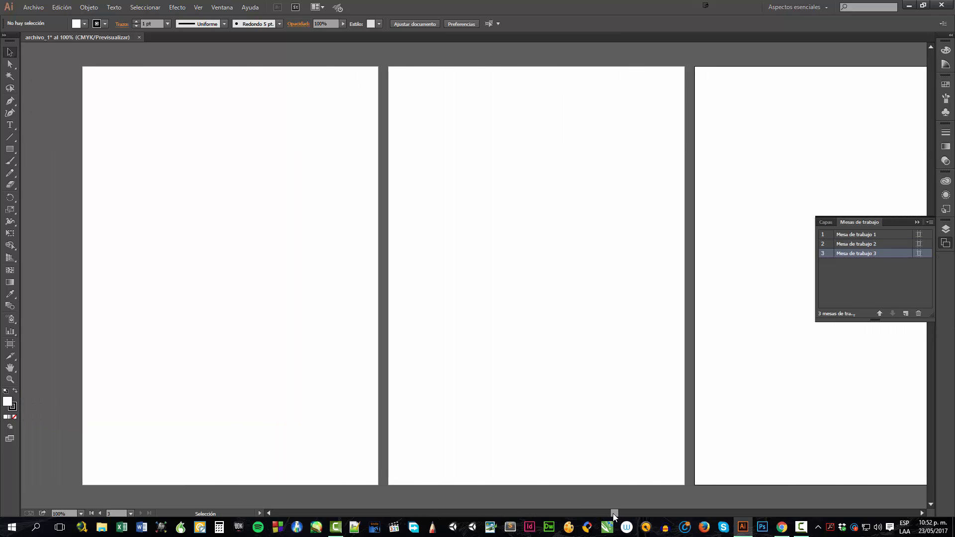
# Delete the second and third artboards, leaving only the first
pyautogui.keyDown('shift'); pyautogui.click(848, 244); pyautogui.keyUp('shift')
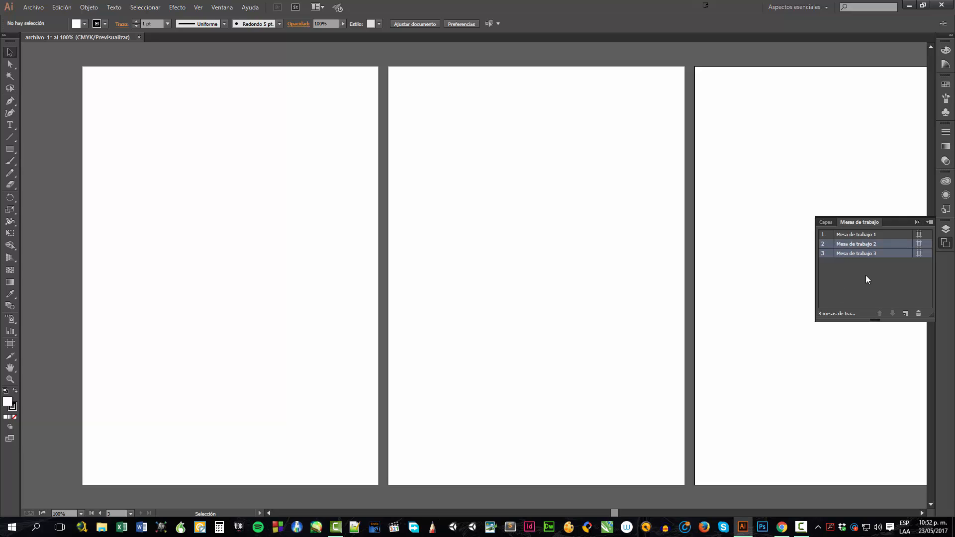
pyautogui.click(919, 314)
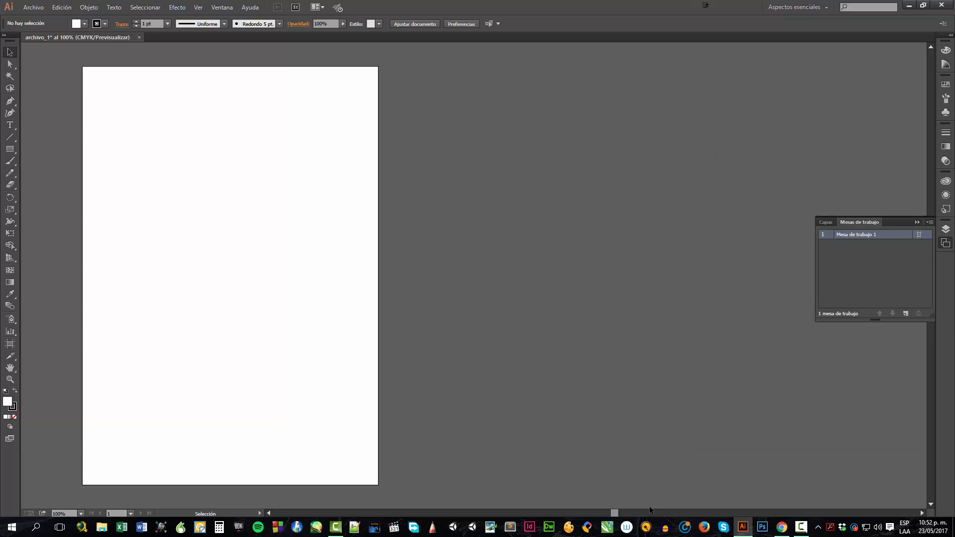
pyautogui.moveTo(617, 514); pyautogui.dragTo(599, 517)
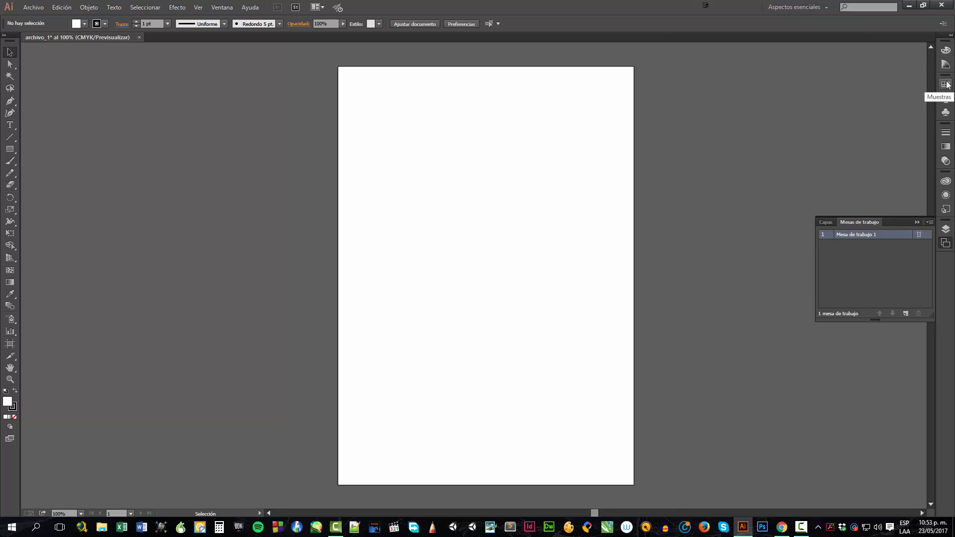
# Browse the Transparency, Stroke, Symbols, Brushes and Swatches panels one after another
pyautogui.click(946, 182)
pyautogui.click(943, 148)
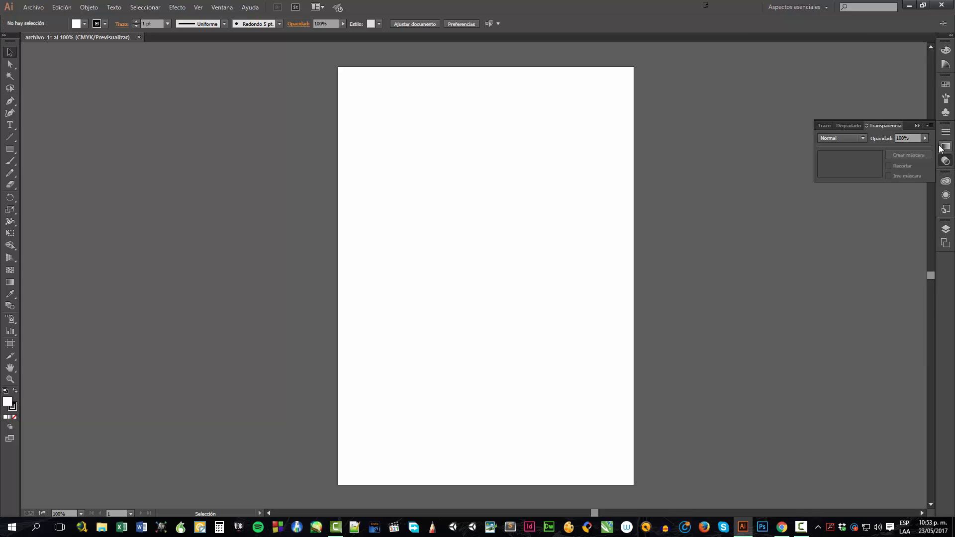
pyautogui.click(946, 135)
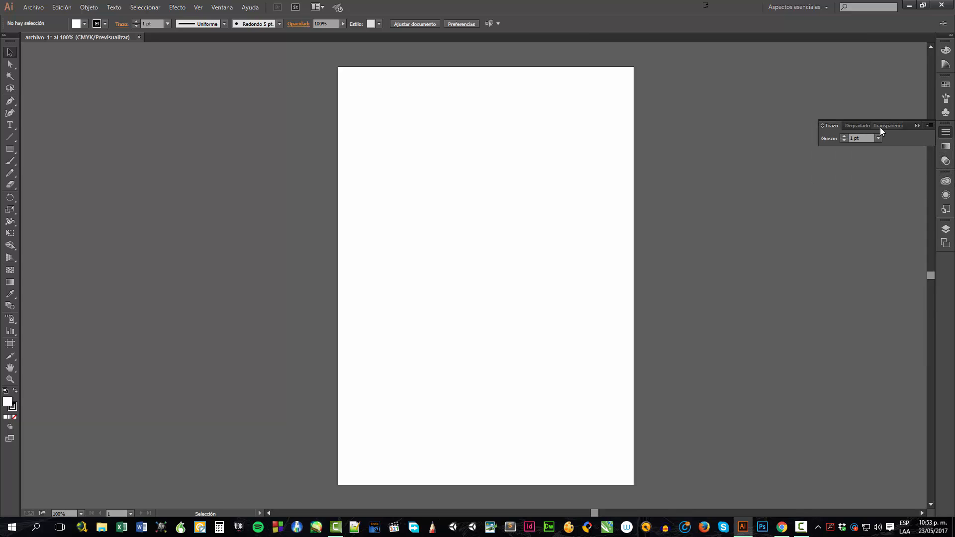
pyautogui.click(949, 115)
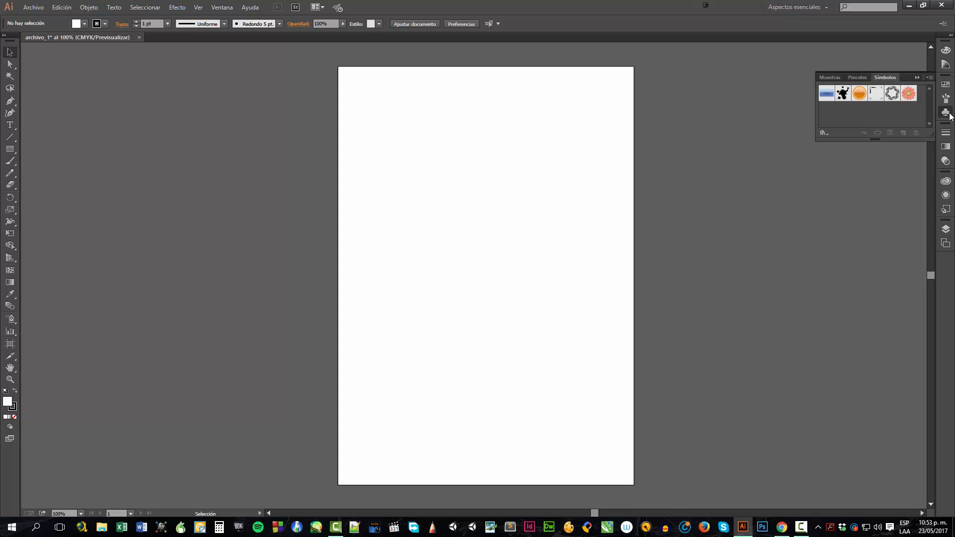
pyautogui.click(858, 78)
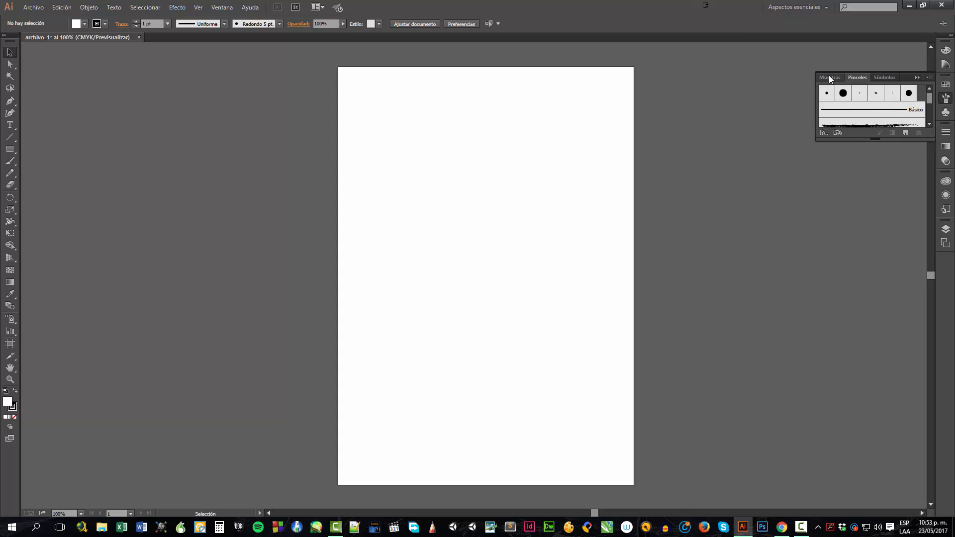
pyautogui.click(829, 78)
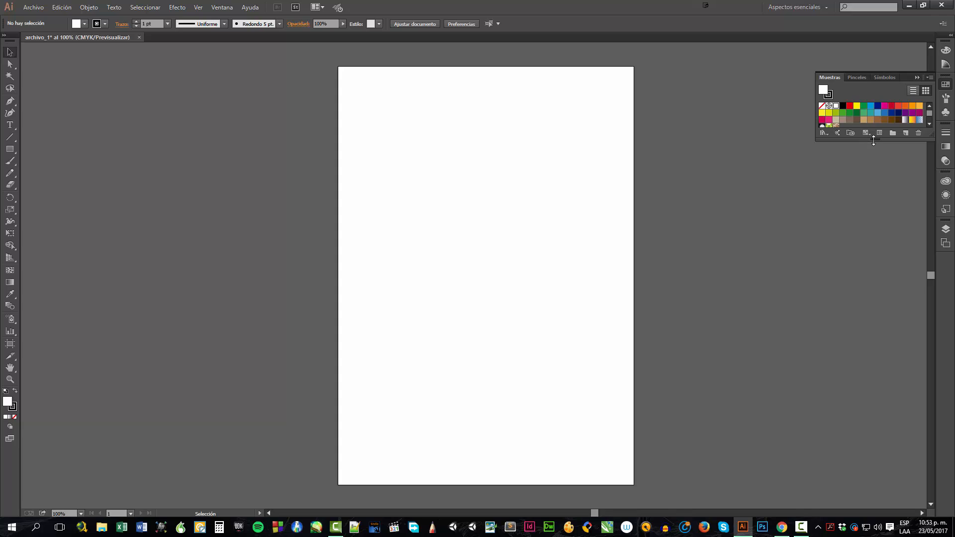
# Examine the Swatches and Brushes panels by resizing them and opening their panel option menus
pyautogui.moveTo(875, 140); pyautogui.dragTo(875, 298)
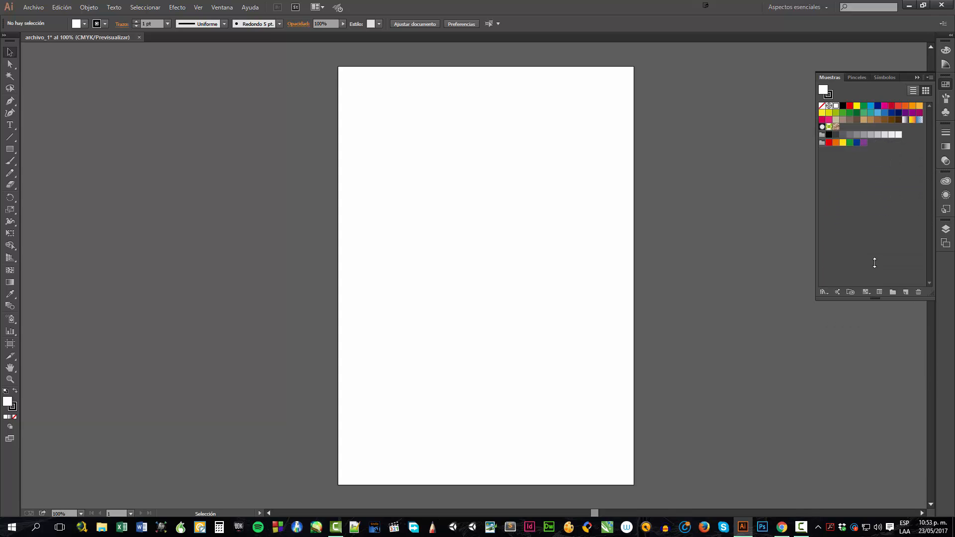
pyautogui.moveTo(875, 262); pyautogui.dragTo(884, 180)
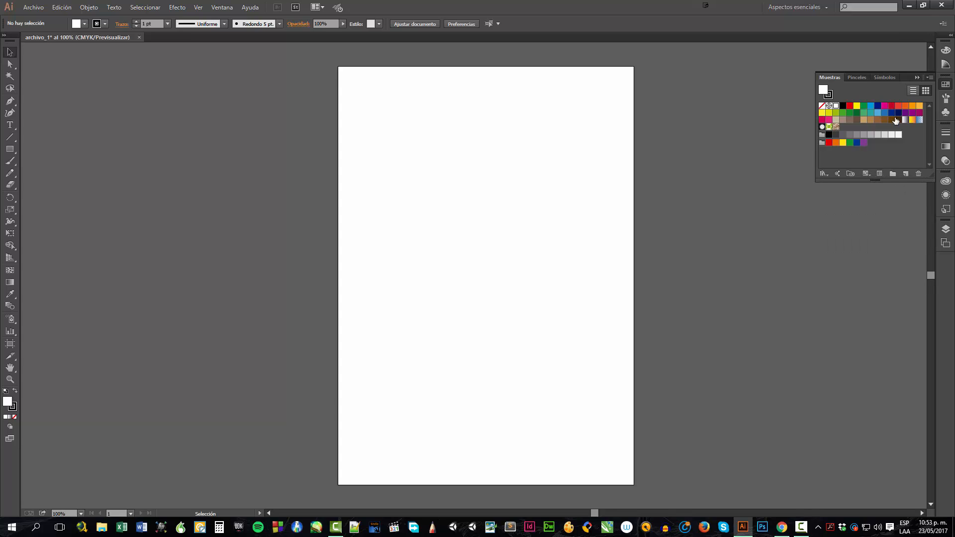
pyautogui.click(929, 78)
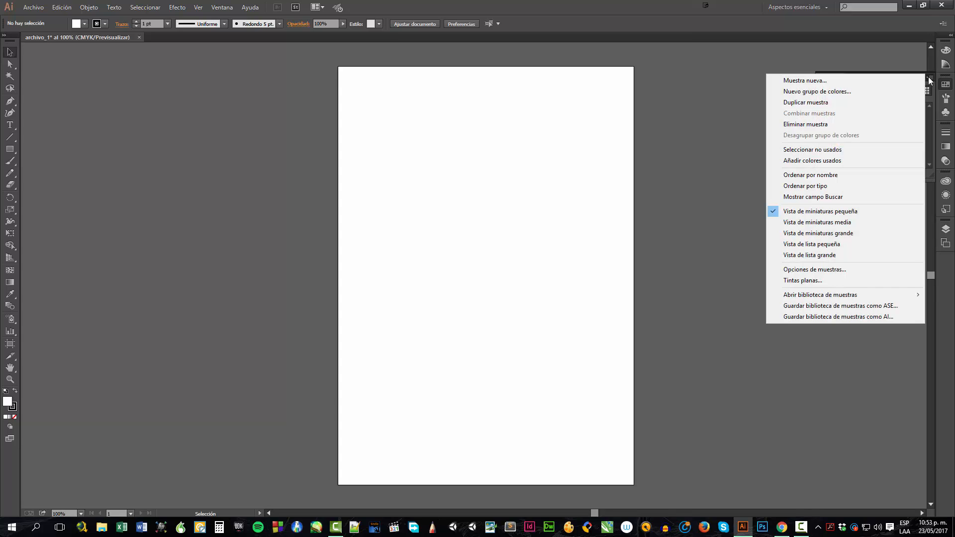
pyautogui.click(949, 99)
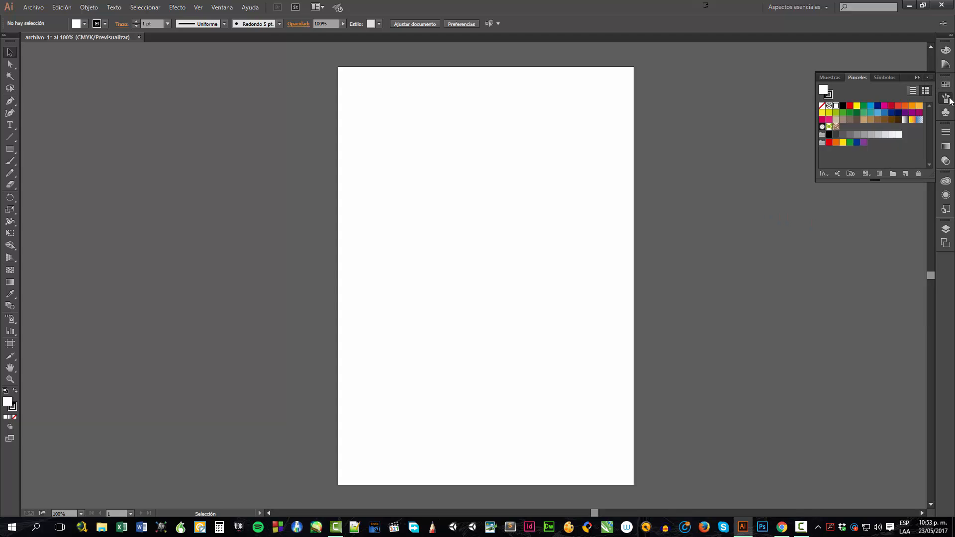
pyautogui.click(931, 77)
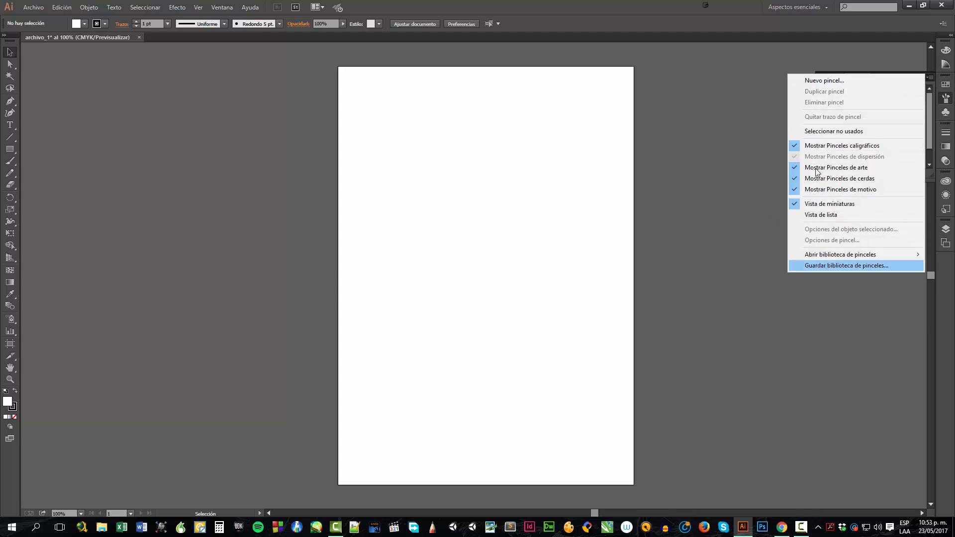
pyautogui.click(932, 292)
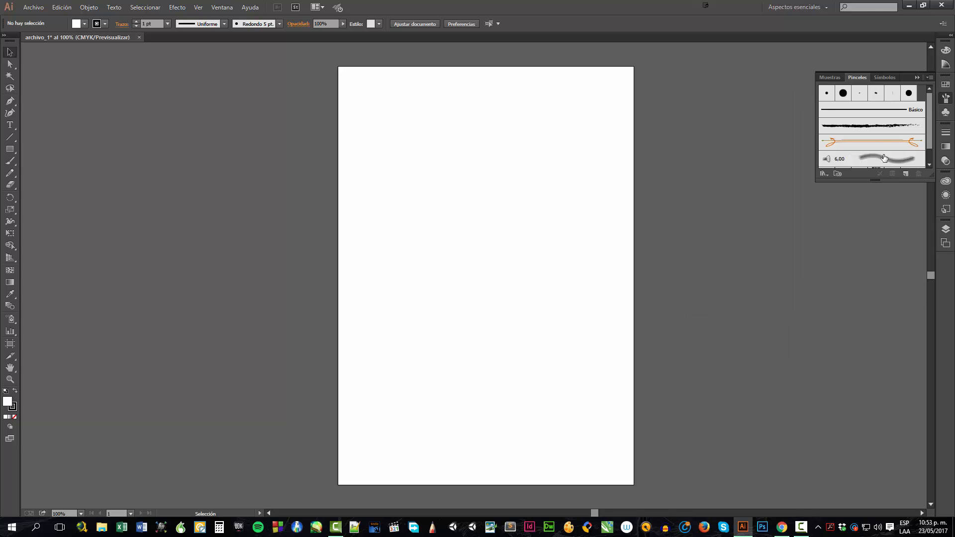
pyautogui.moveTo(876, 180)
pyautogui.mouseDown()
pyautogui.moveTo(874, 286)
pyautogui.moveTo(881, 158)
pyautogui.moveTo(883, 248)
pyautogui.mouseUp()
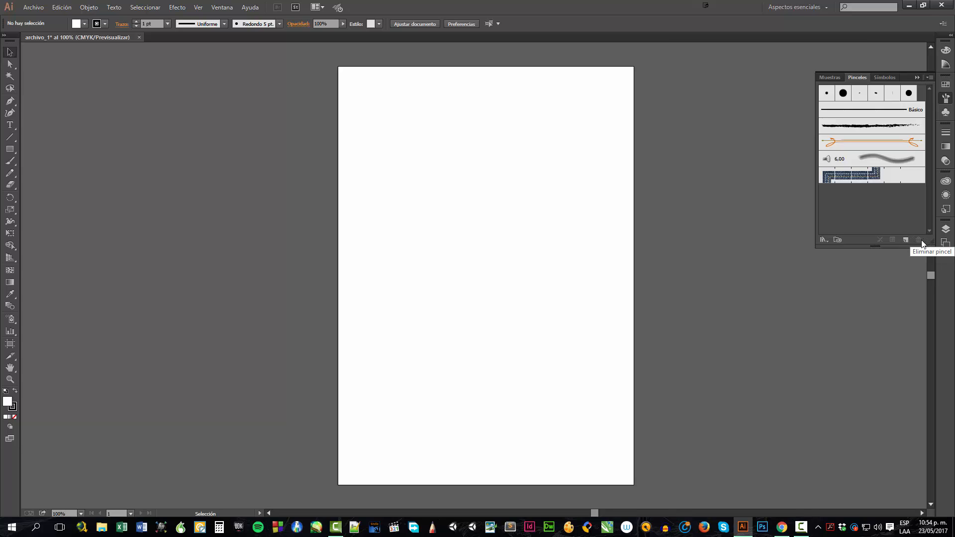
# Look through the Layers, Gradient and Transparency panels, enlarging the Gradient panel
pyautogui.click(946, 230)
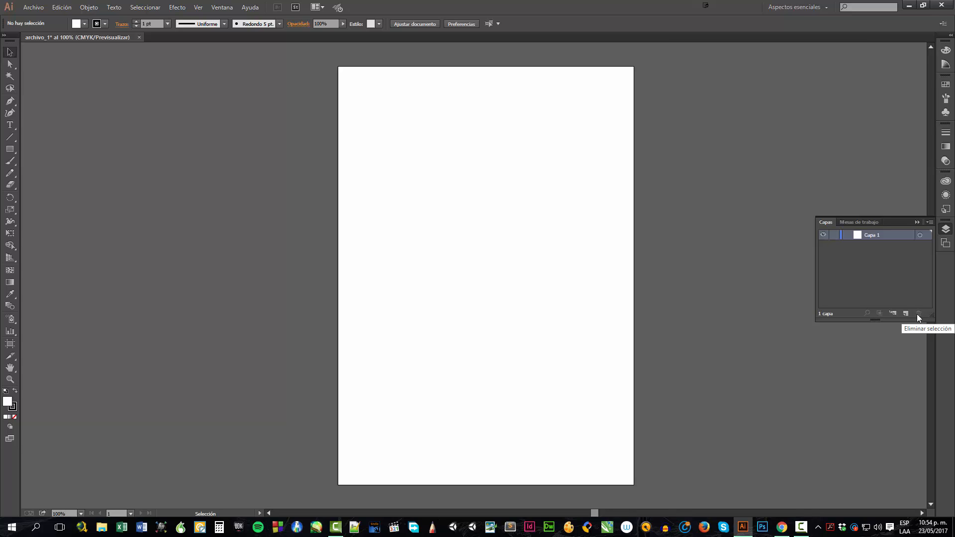
pyautogui.click(945, 147)
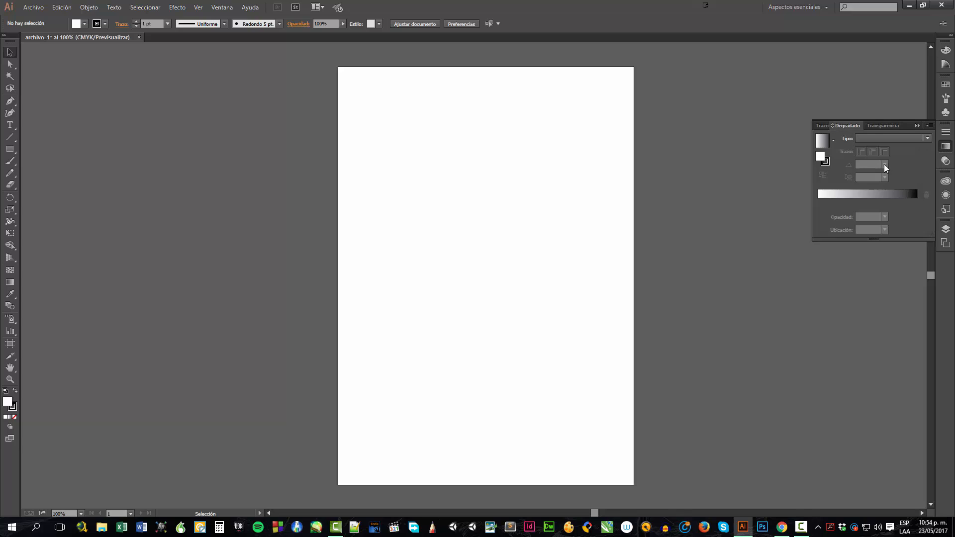
pyautogui.moveTo(872, 241); pyautogui.dragTo(873, 285)
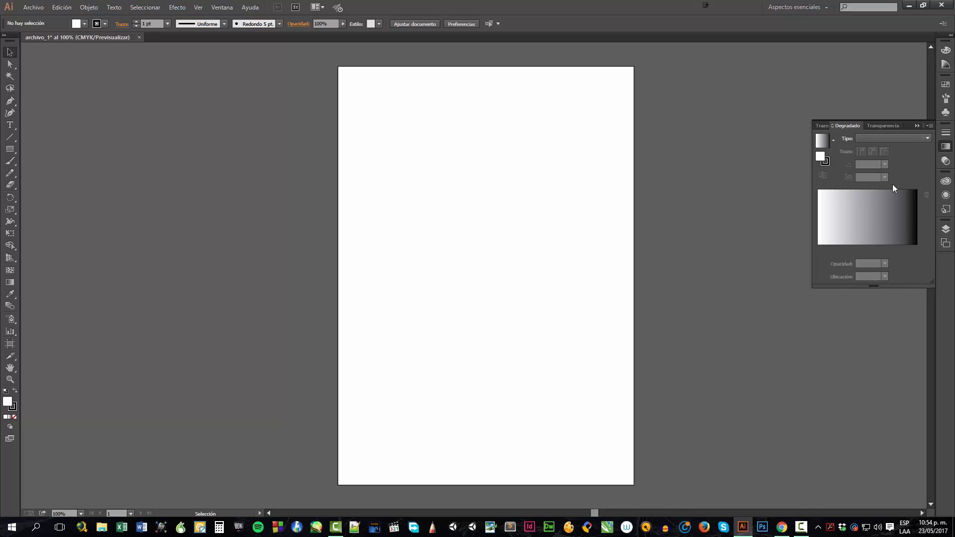
pyautogui.click(886, 126)
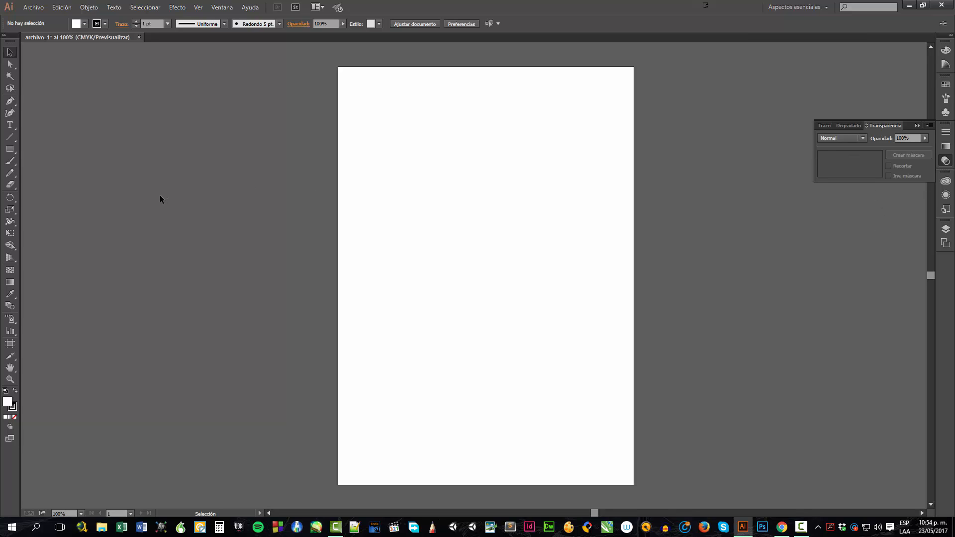
# Draw a closed filled shape with the Pen tool on the canvas left of the artboard
pyautogui.click(8, 68)
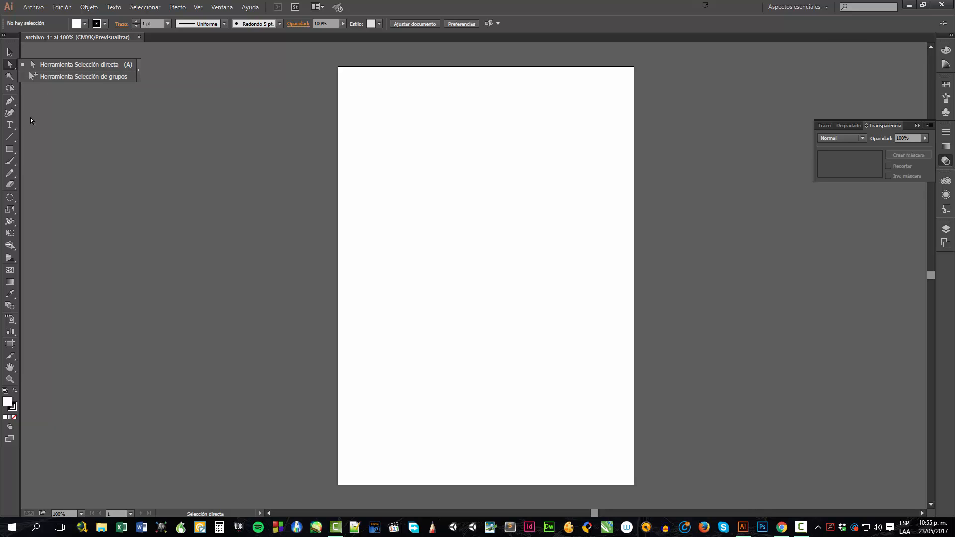
pyautogui.click(14, 103)
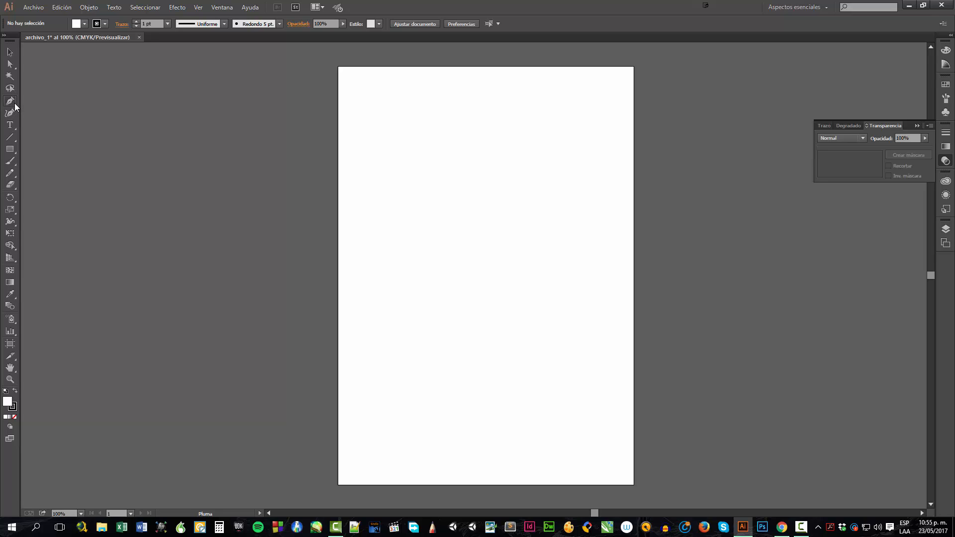
pyautogui.click(71, 120)
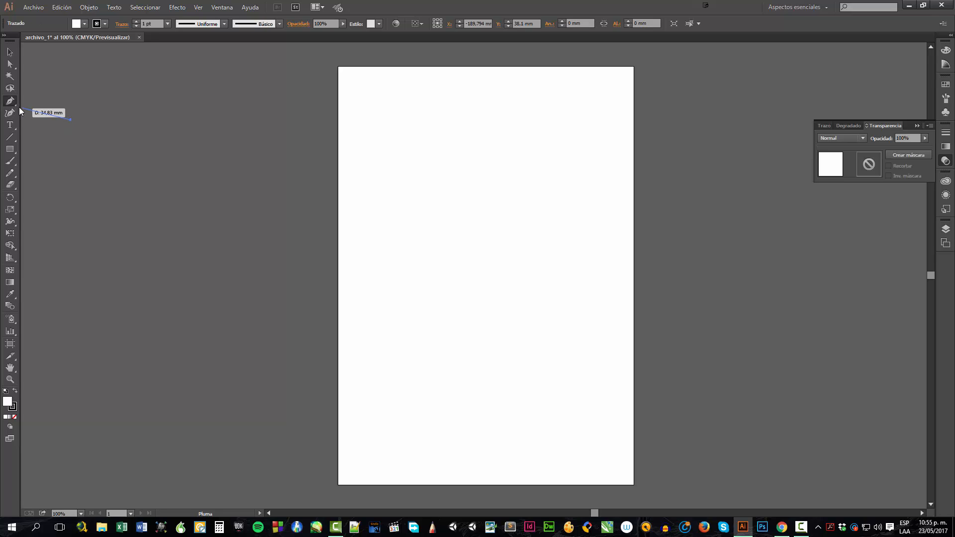
pyautogui.click(157, 95)
pyautogui.click(157, 183)
pyautogui.click(70, 160)
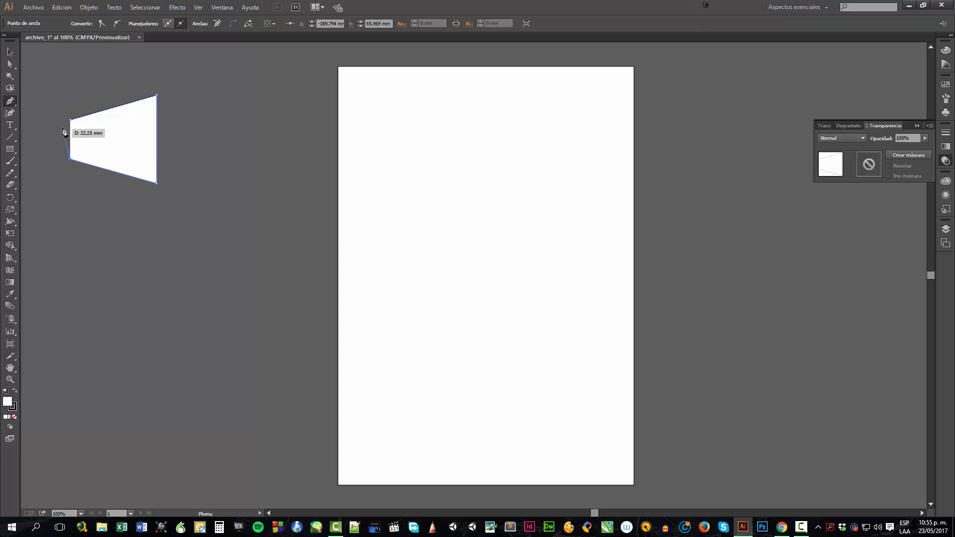
pyautogui.click(70, 121)
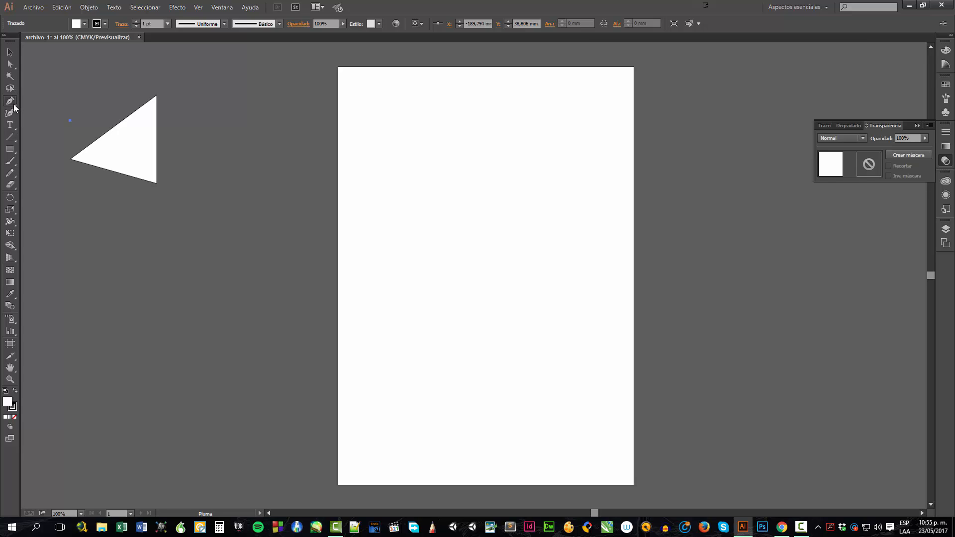
# Open the Paintbrush tool options dialog twice and cancel it each time without changes
pyautogui.doubleClick(14, 166)
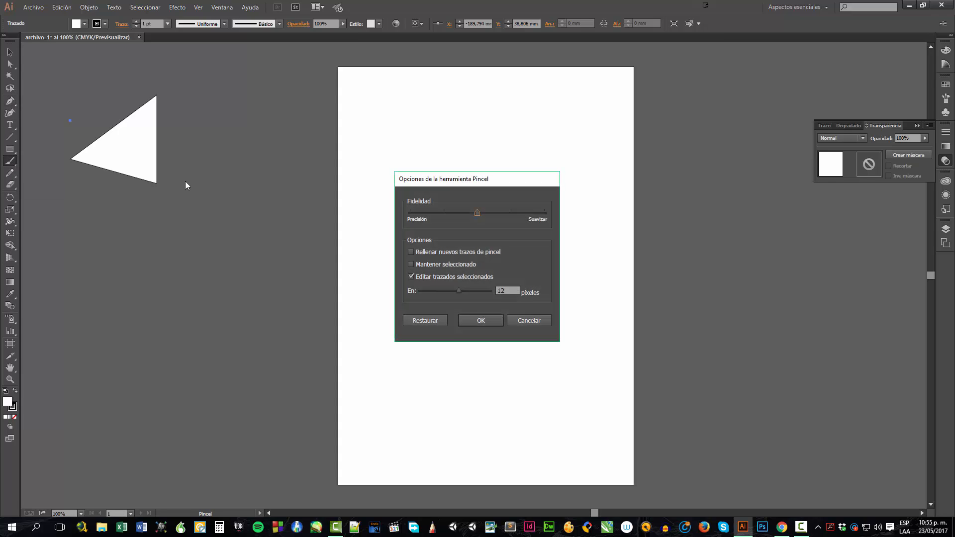
pyautogui.click(520, 322)
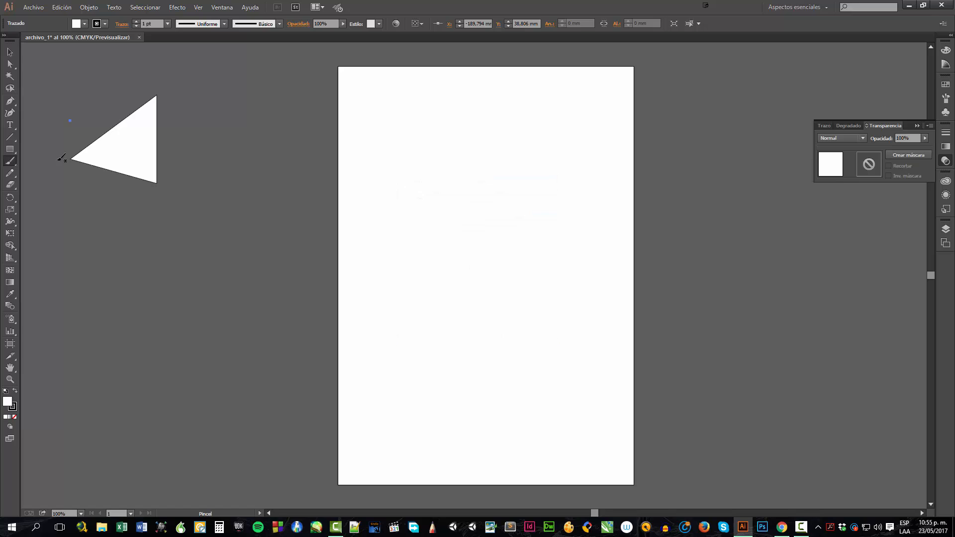
pyautogui.doubleClick(8, 165)
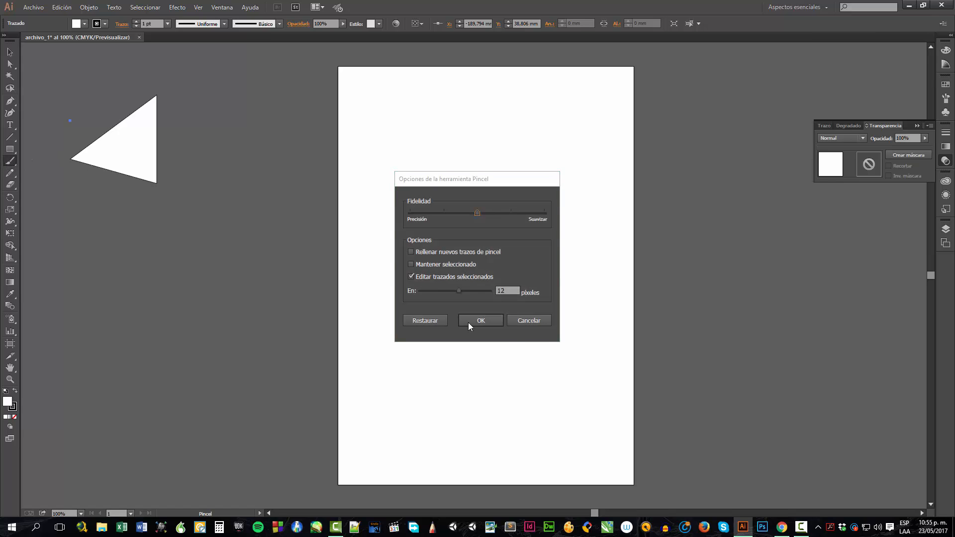
pyautogui.click(529, 320)
# Open the Magic Wand tool options panel to inspect its tolerance settings, then close it
pyautogui.click(10, 224)
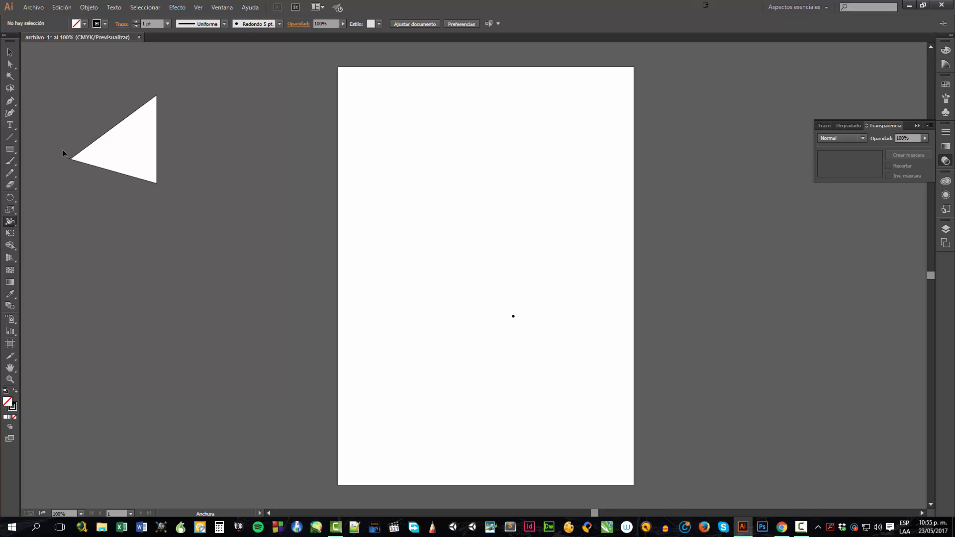
pyautogui.click(10, 52)
pyautogui.doubleClick(10, 77)
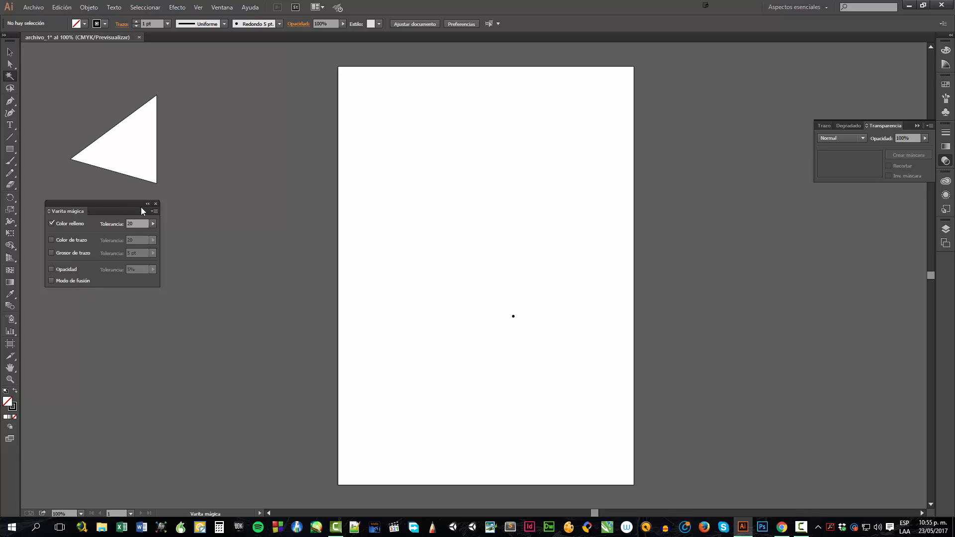
pyautogui.click(156, 204)
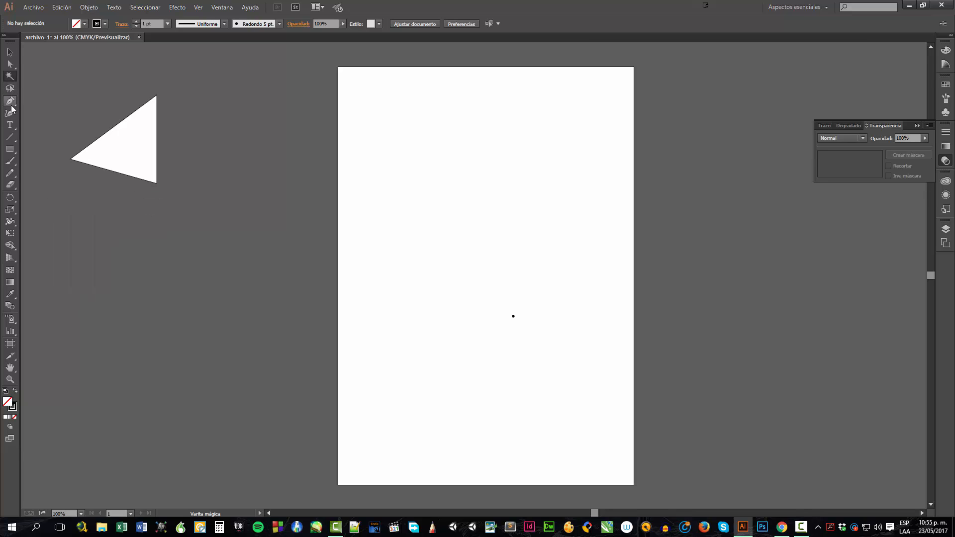
# Browse the hidden tools grouped under the Pen tool and the Rectangle tool
pyautogui.click(10, 103)
pyautogui.click(10, 102)
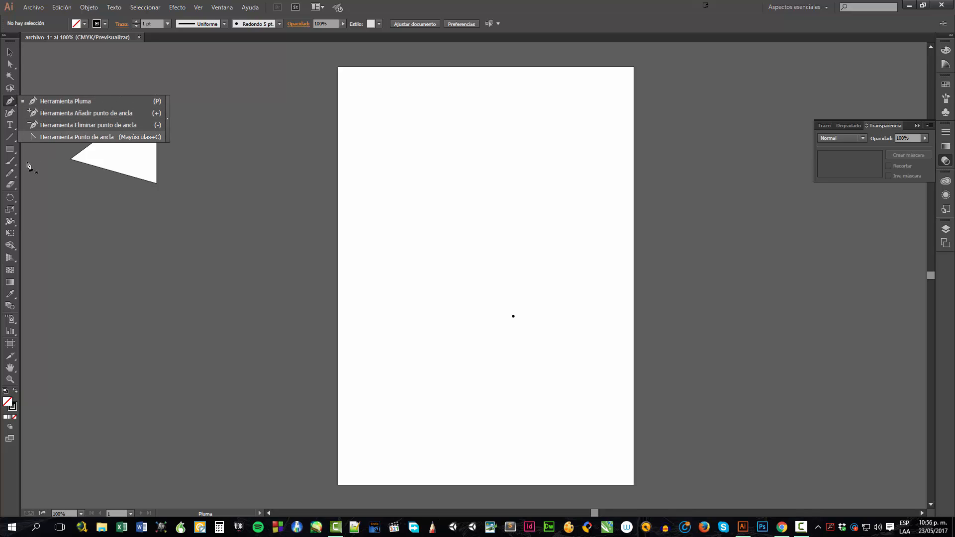
pyautogui.click(10, 151)
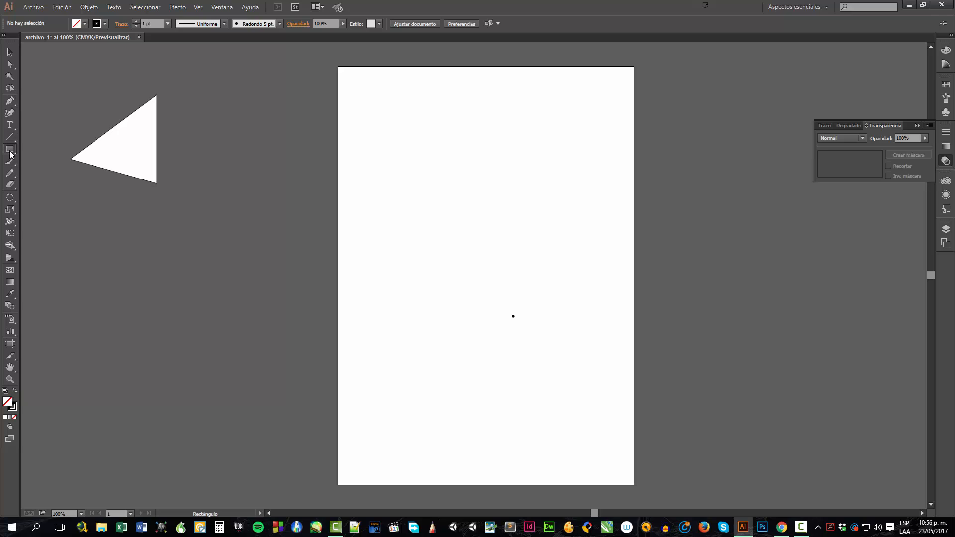
pyautogui.click(10, 154)
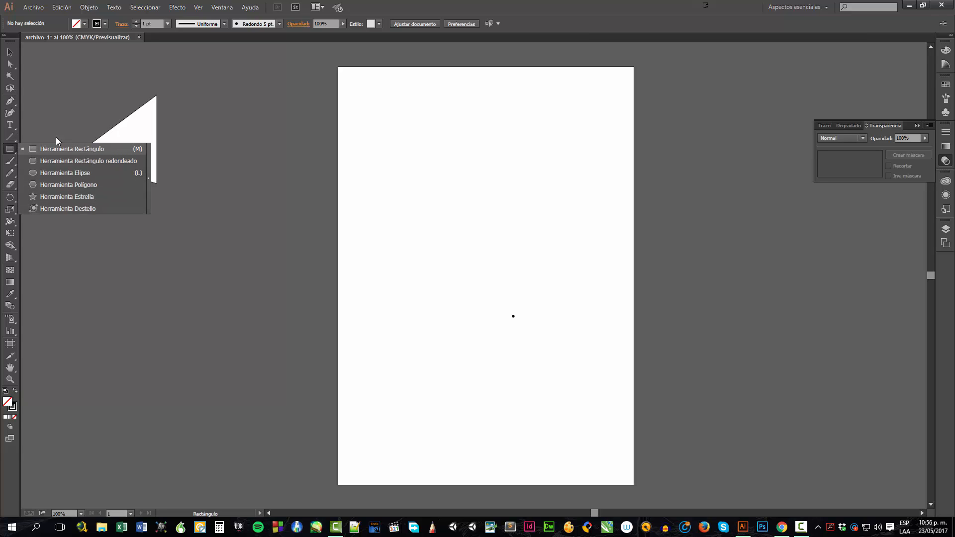
pyautogui.click(157, 259)
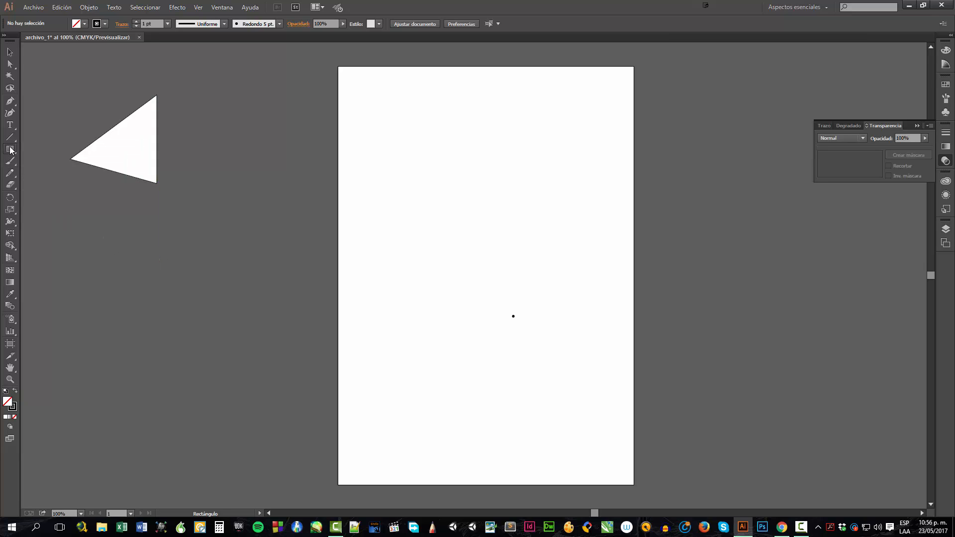
# Inspect the Paintbrush and Eraser tool options dialogs, cancelling each, and return to the Selection tool
pyautogui.doubleClick(11, 162)
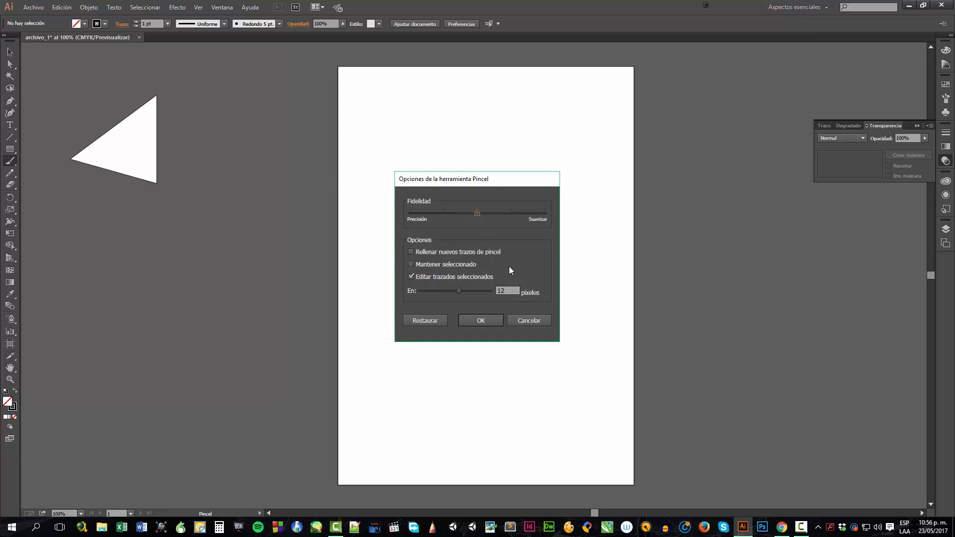
pyautogui.click(514, 319)
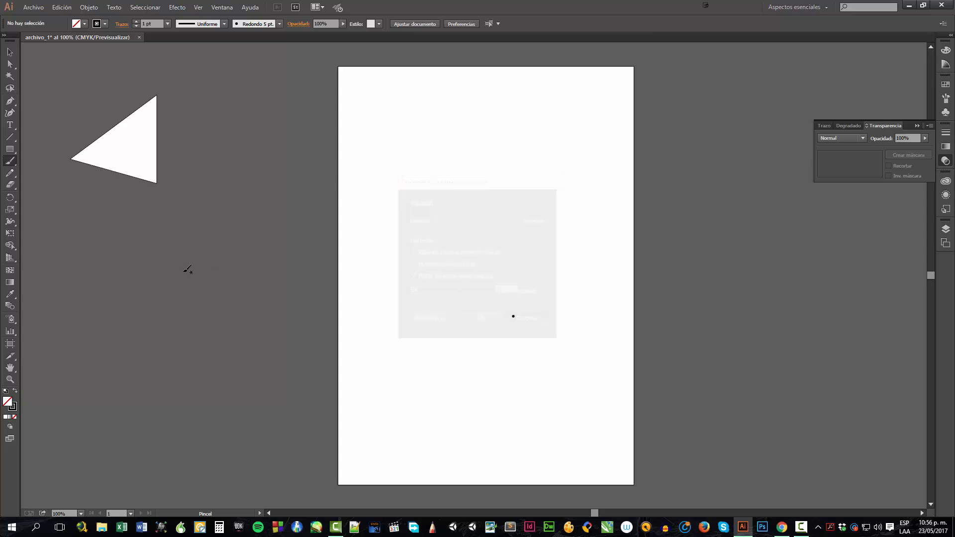
pyautogui.doubleClick(10, 184)
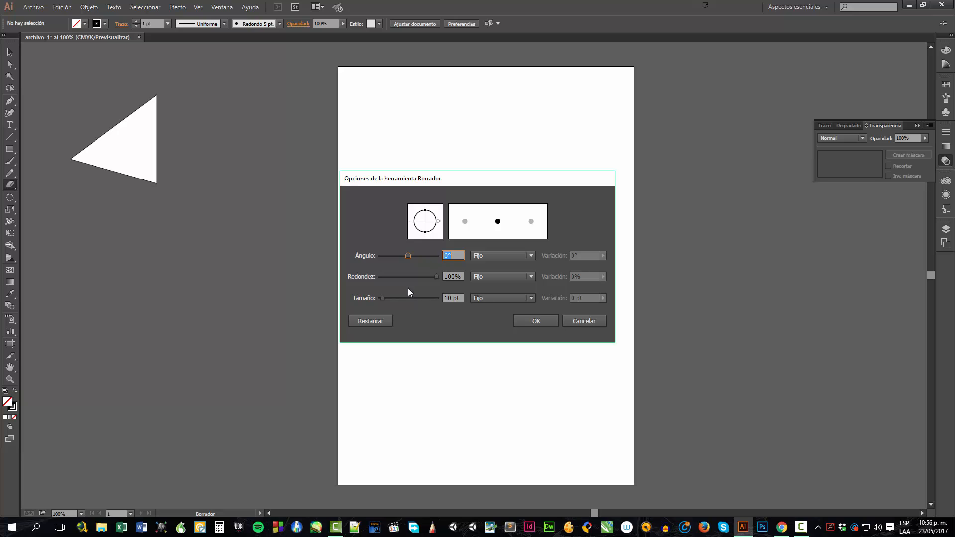
pyautogui.click(591, 324)
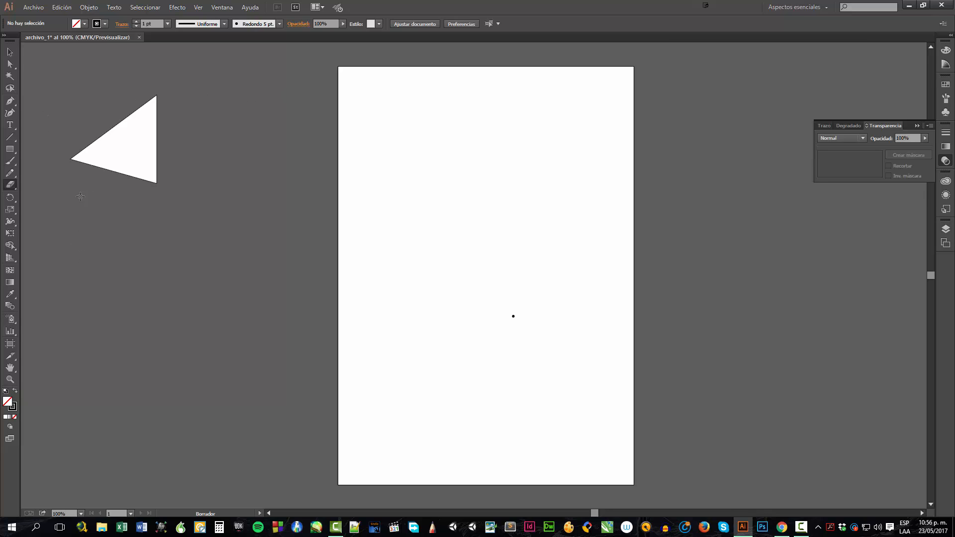
pyautogui.click(9, 100)
pyautogui.doubleClick(10, 184)
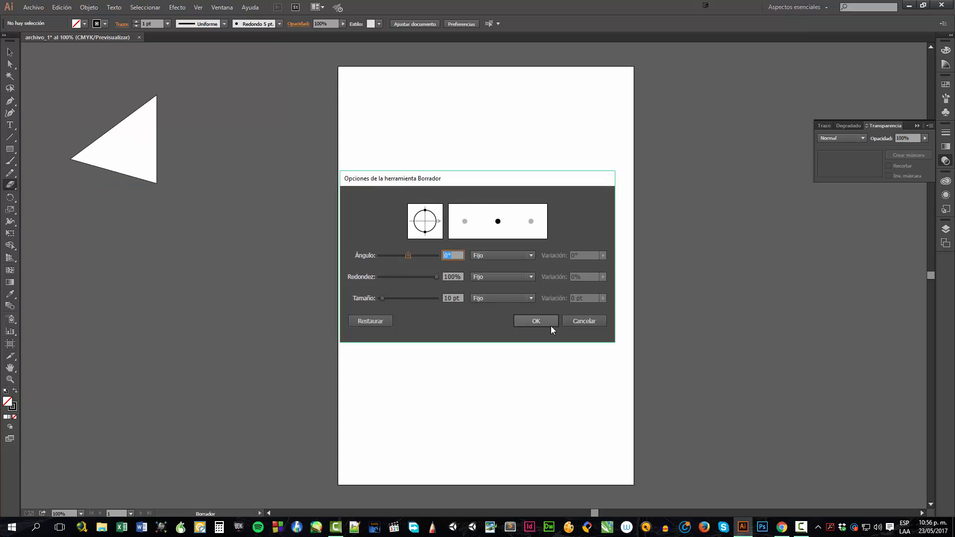
pyautogui.click(584, 321)
pyautogui.click(10, 52)
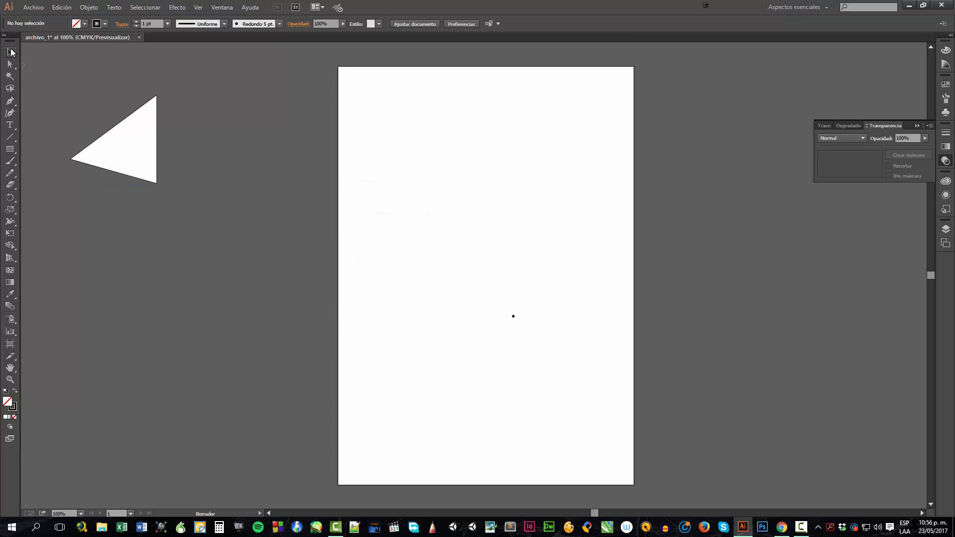
# Move the triangle onto the artboard so it touches its left edge near the top
pyautogui.moveTo(142, 157)
pyautogui.mouseDown()
pyautogui.moveTo(258, 207)
pyautogui.moveTo(404, 204)
pyautogui.mouseUp()
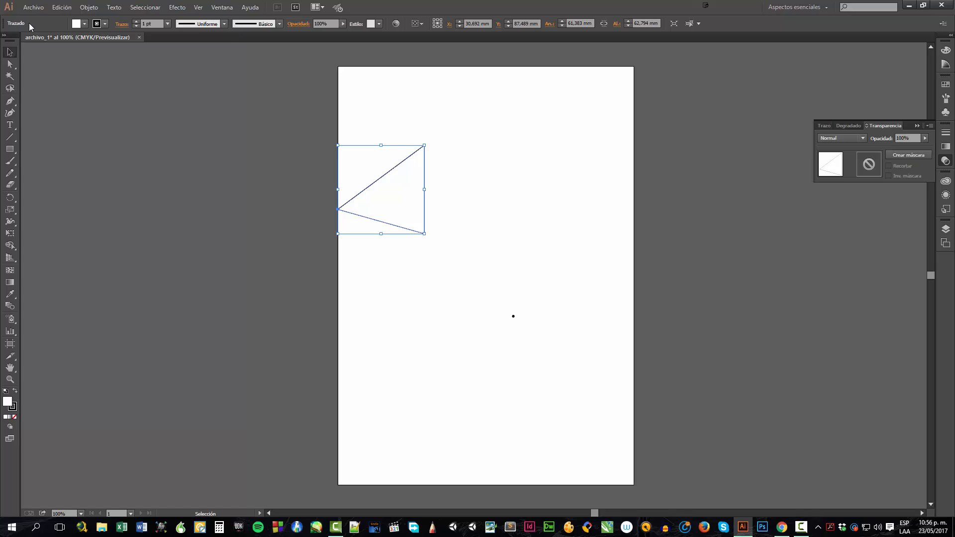
pyautogui.click(476, 158)
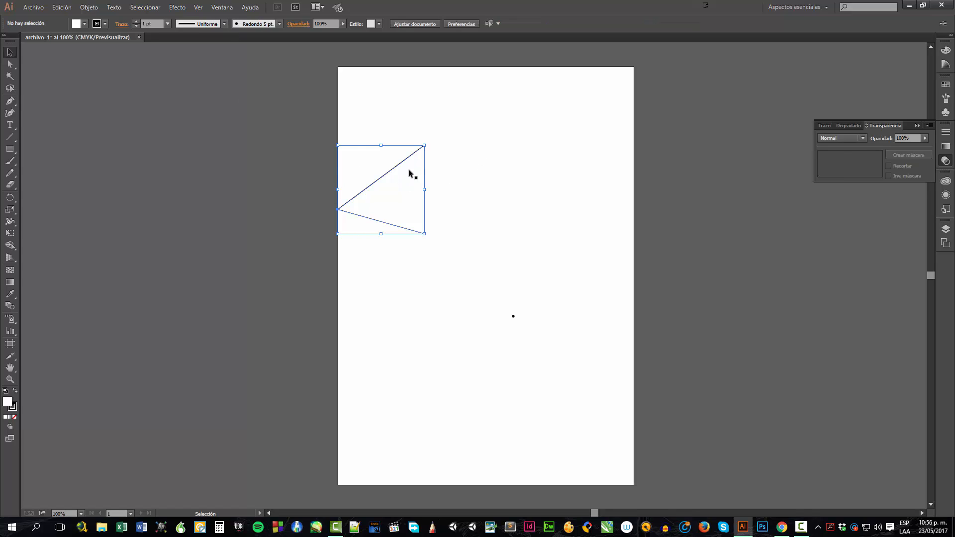
pyautogui.click(395, 166)
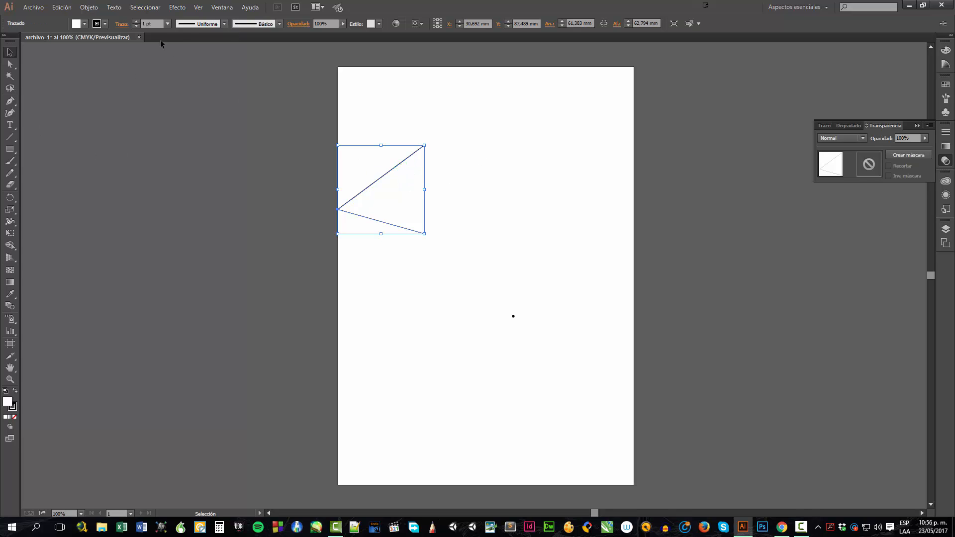
# Type the sample text ñsñdskñdksñkñk near the top of the artboard, then select and delete it
pyautogui.click(7, 125)
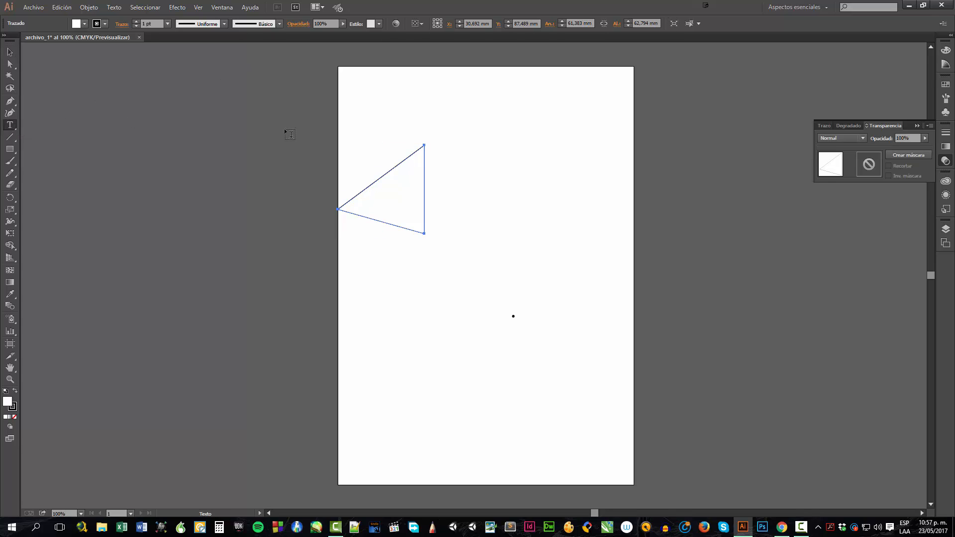
pyautogui.click(365, 102)
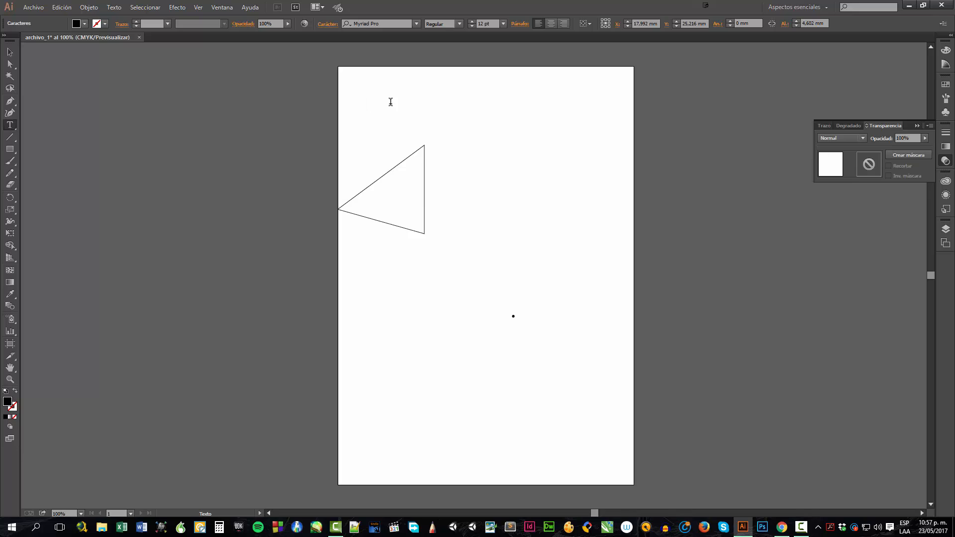
pyautogui.write('ñsñdskñdksñkñk')
pyautogui.click(9, 52)
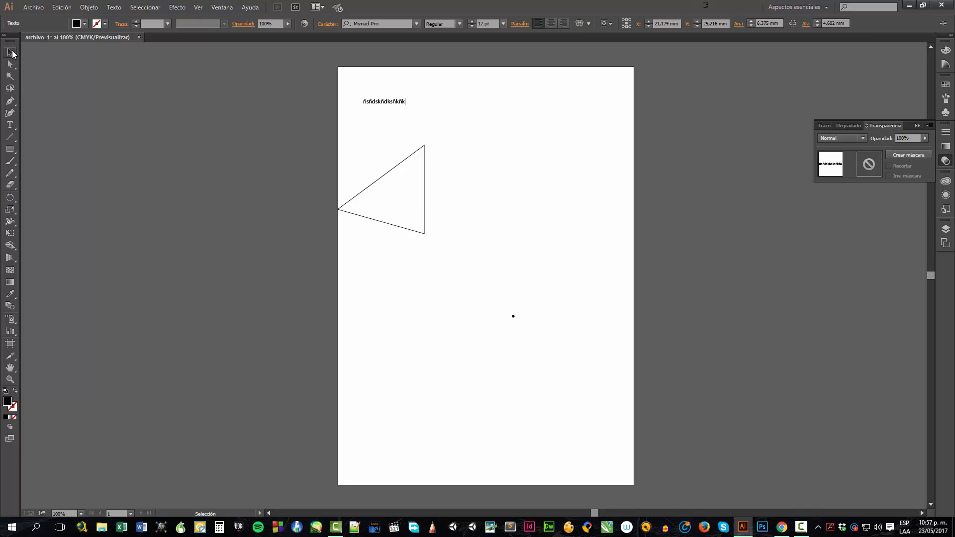
pyautogui.moveTo(384, 105); pyautogui.dragTo(391, 163)
pyautogui.press('Delete')
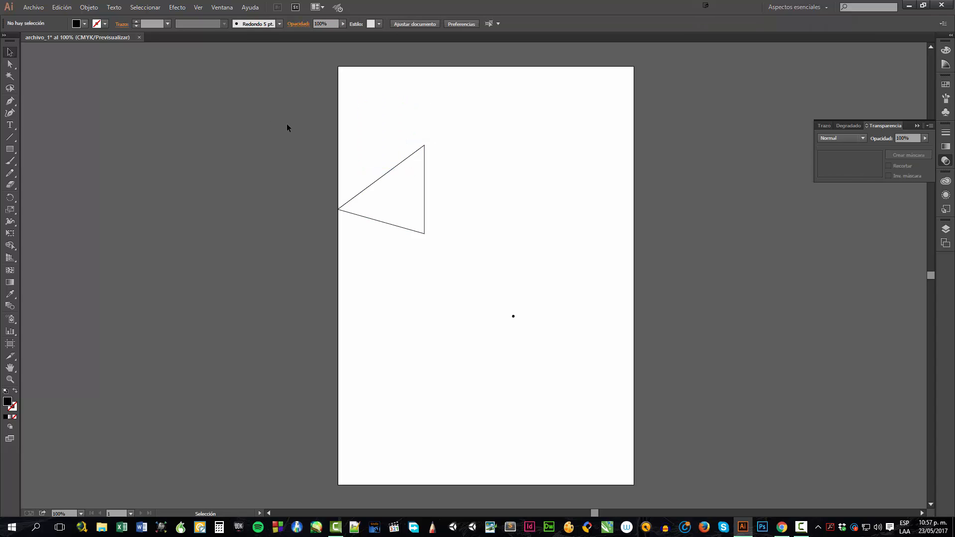
# Select everything on the artboard, including the triangle, and delete it
pyautogui.moveTo(291, 95); pyautogui.dragTo(569, 398)
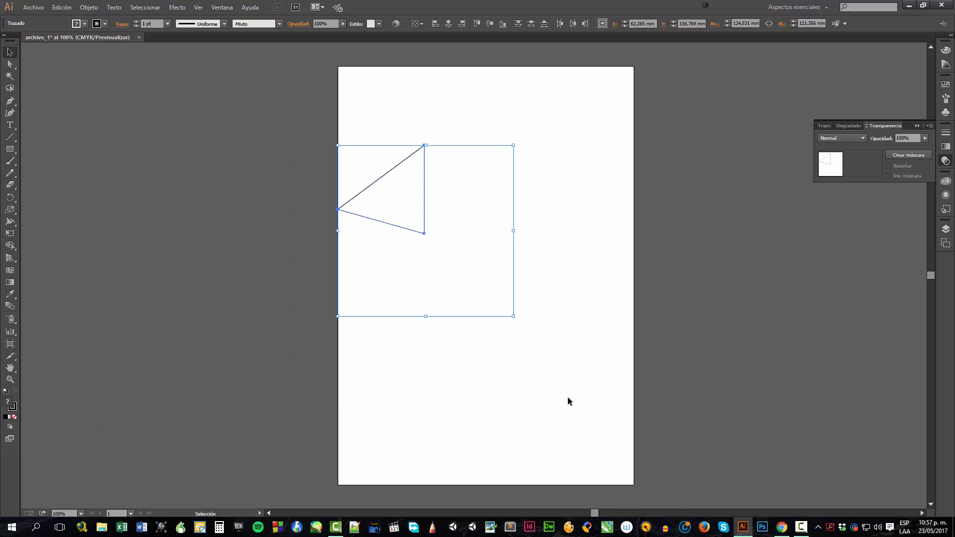
pyautogui.press('Delete')
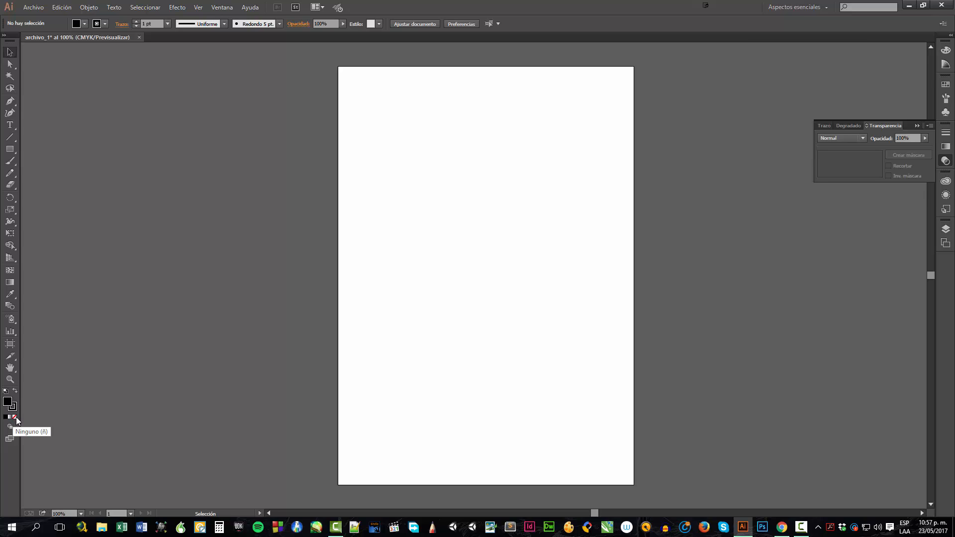
# Draw a rectangle about 122 × 87 mm in the upper middle of the artboard
pyautogui.click(10, 149)
pyautogui.moveTo(386, 175); pyautogui.dragTo(559, 289)
pyautogui.click(10, 52)
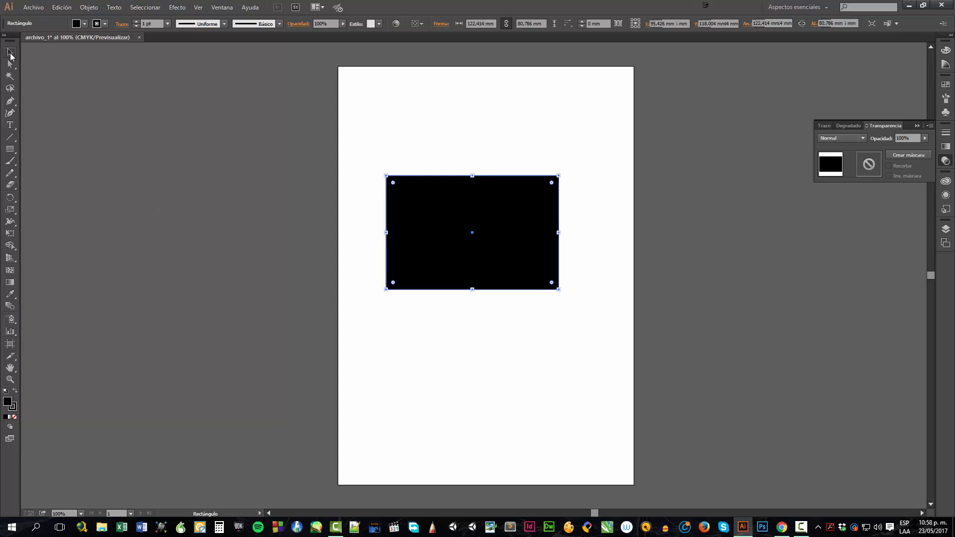
# Select the rectangle and set its fill to None
pyautogui.click(187, 283)
pyautogui.click(423, 281)
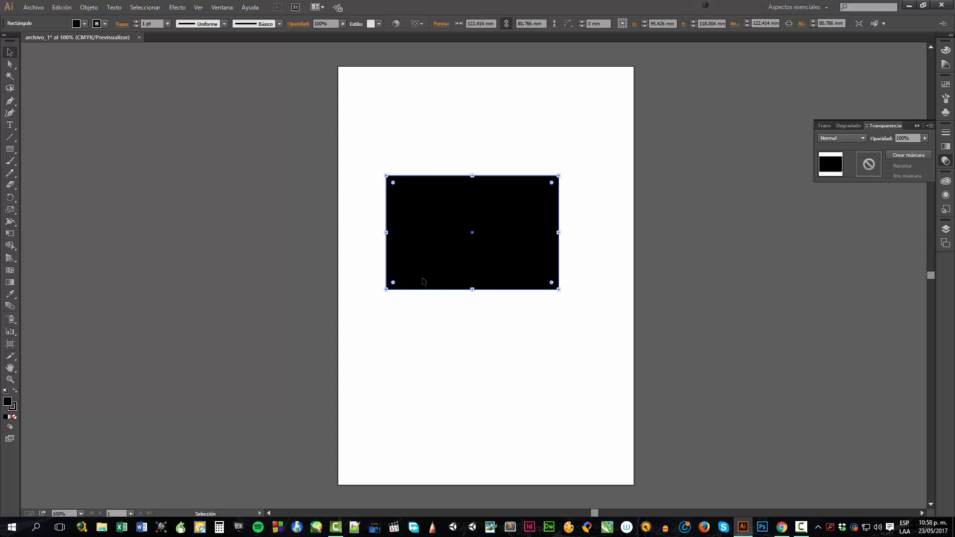
pyautogui.press('/')
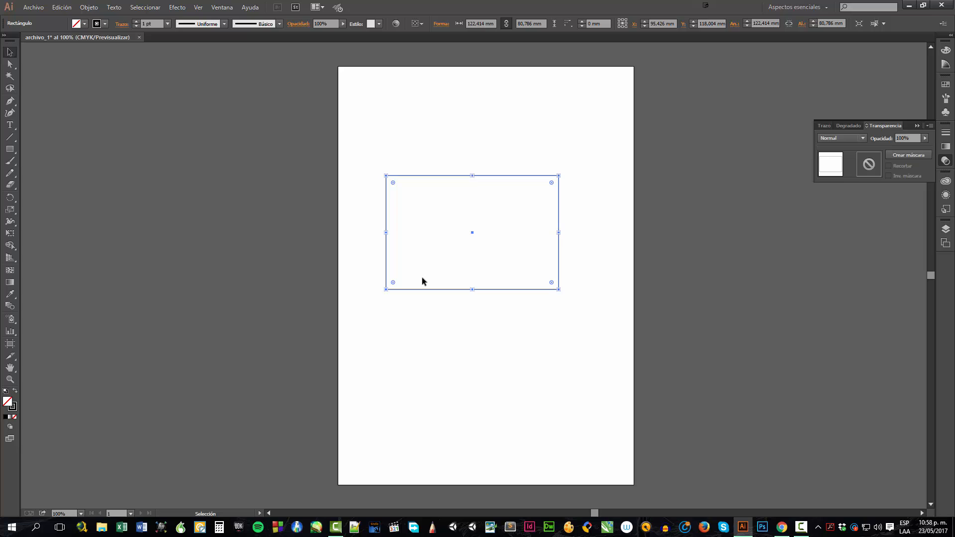
# Enter isolation mode on the rectangle, exit back to the layer, and select and deselect it
pyautogui.click(403, 312)
pyautogui.doubleClick(413, 290)
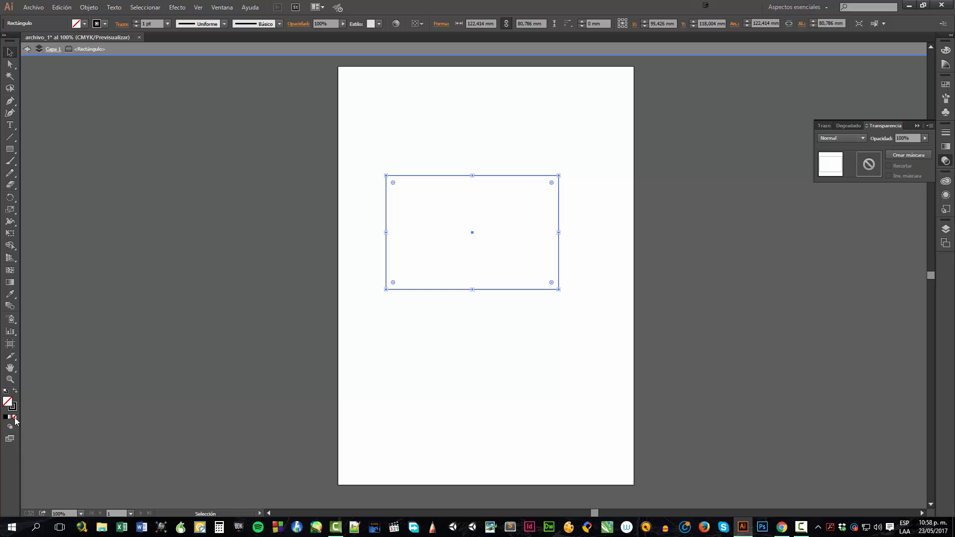
pyautogui.click(27, 48)
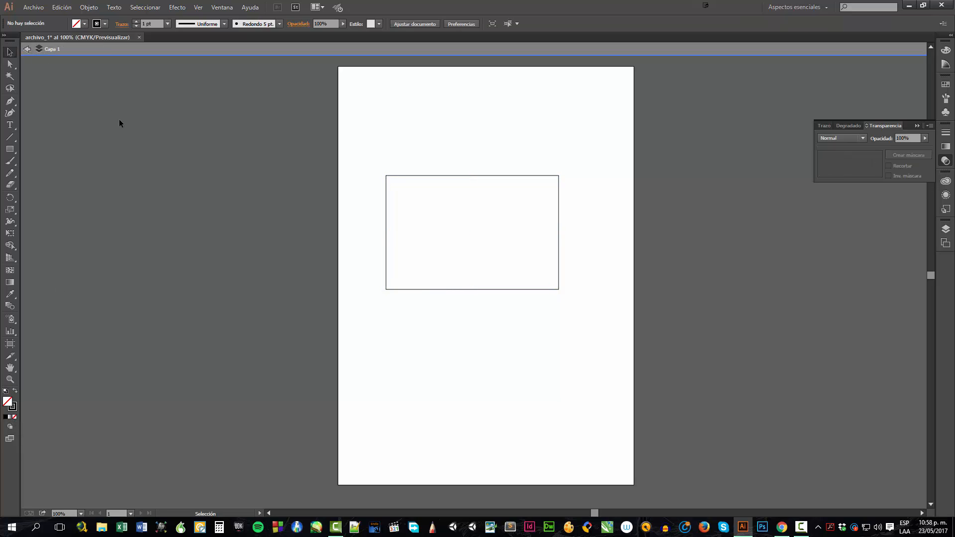
pyautogui.moveTo(259, 202); pyautogui.dragTo(231, 371)
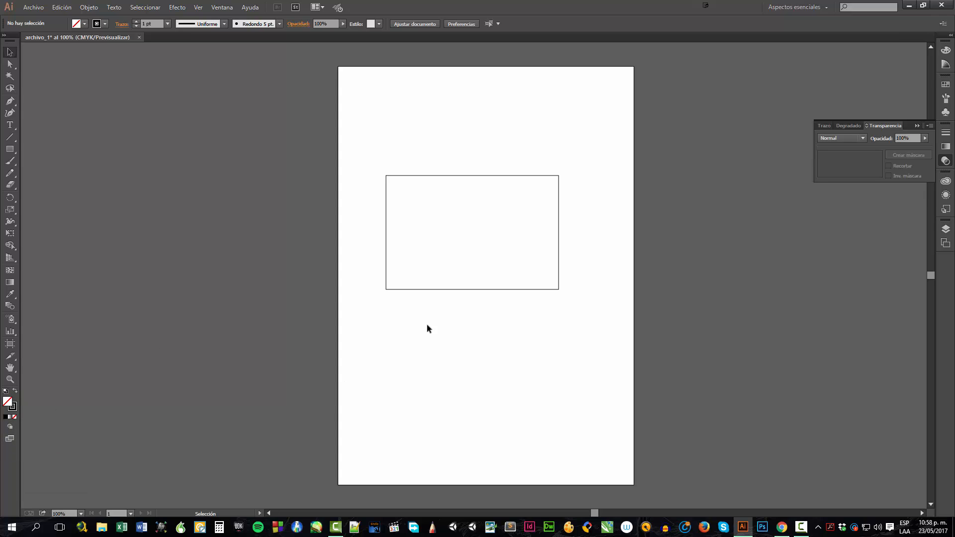
pyautogui.click(479, 289)
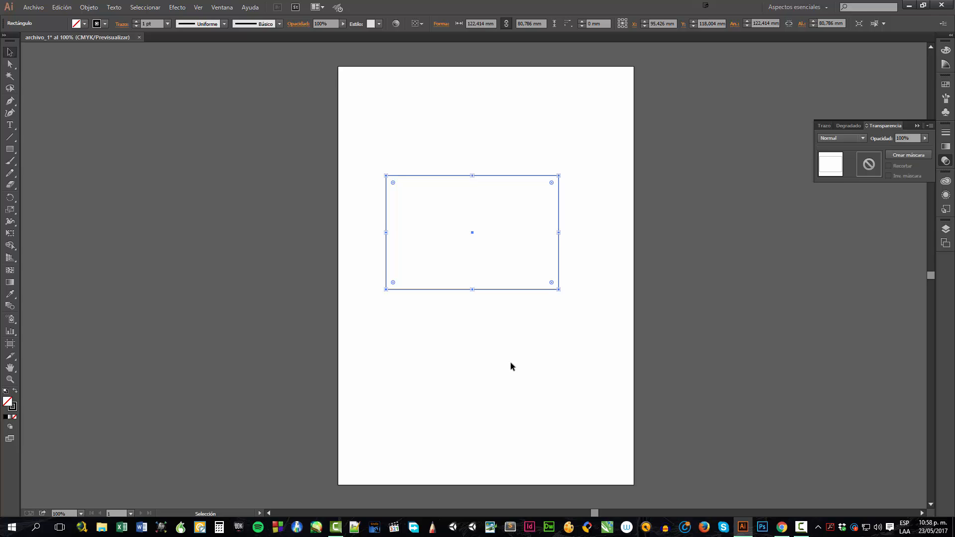
pyautogui.click(310, 246)
# Look through the main menus and turn on the document rulers
pyautogui.click(33, 10)
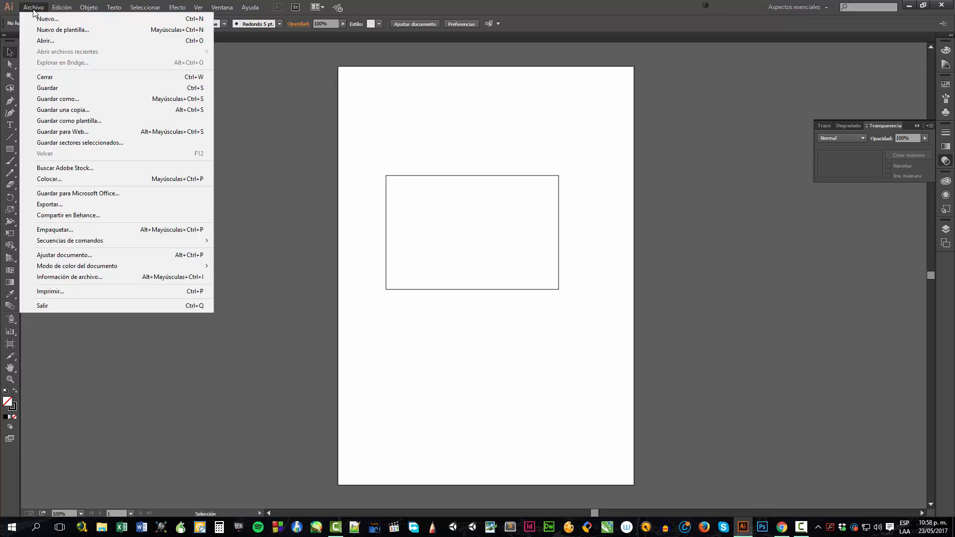
pyautogui.moveTo(58, 12)
pyautogui.moveTo(91, 9)
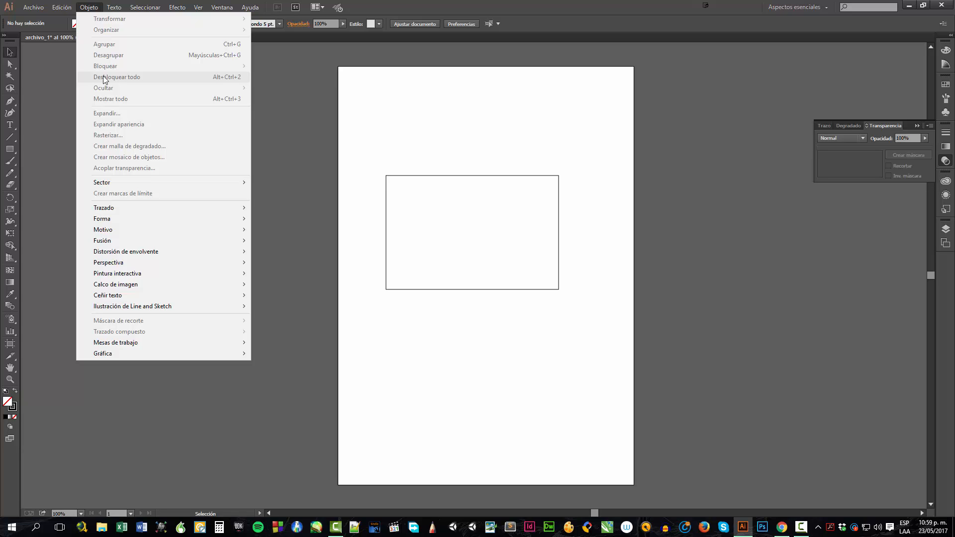
pyautogui.moveTo(129, 283)
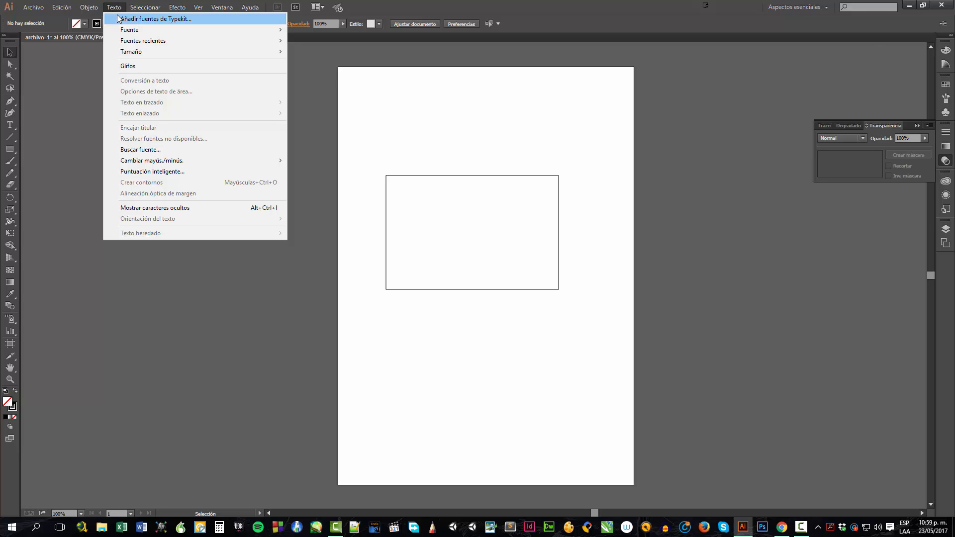
pyautogui.moveTo(145, 10)
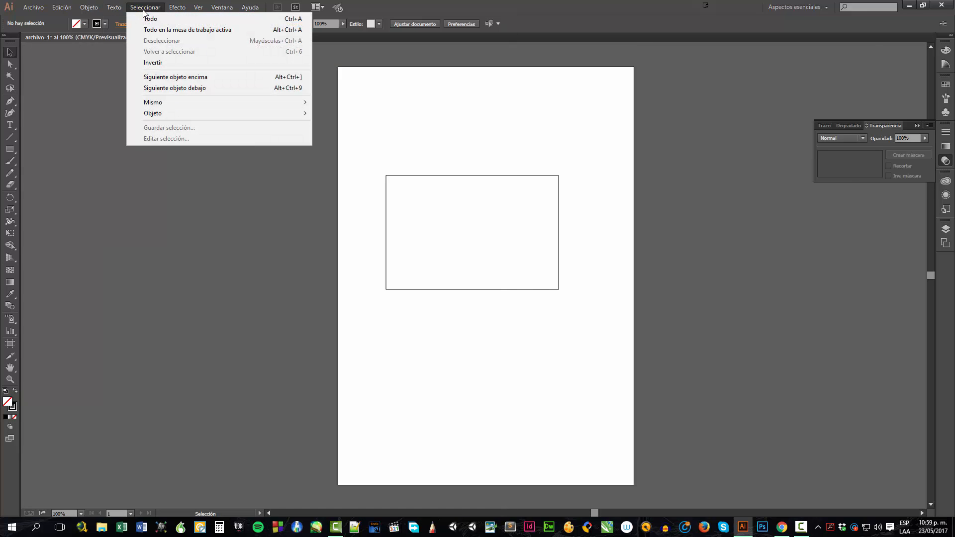
pyautogui.moveTo(178, 10)
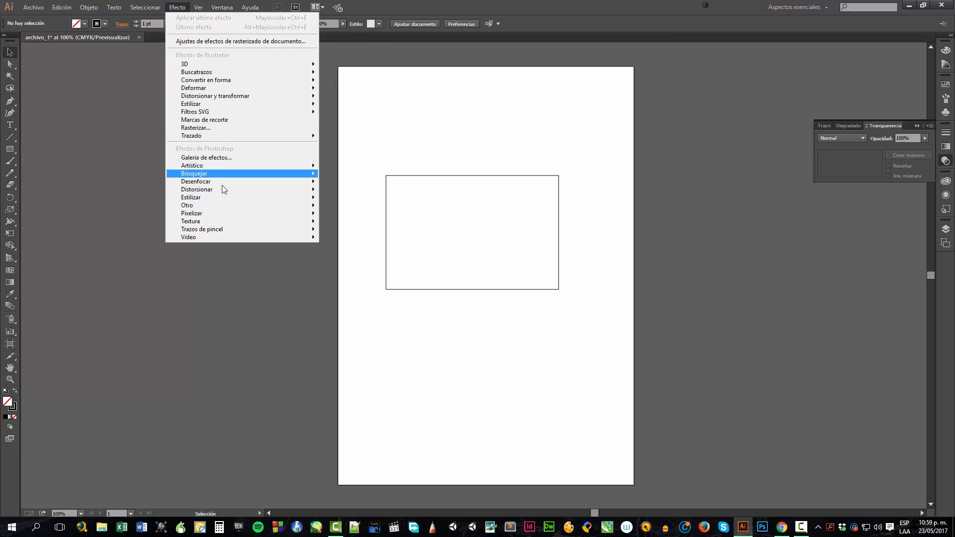
pyautogui.moveTo(222, 190)
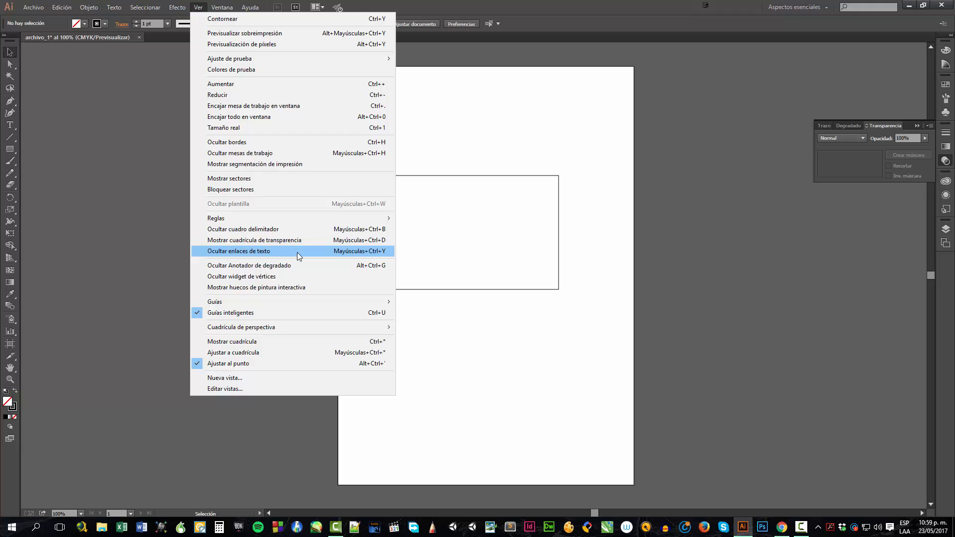
pyautogui.moveTo(277, 219)
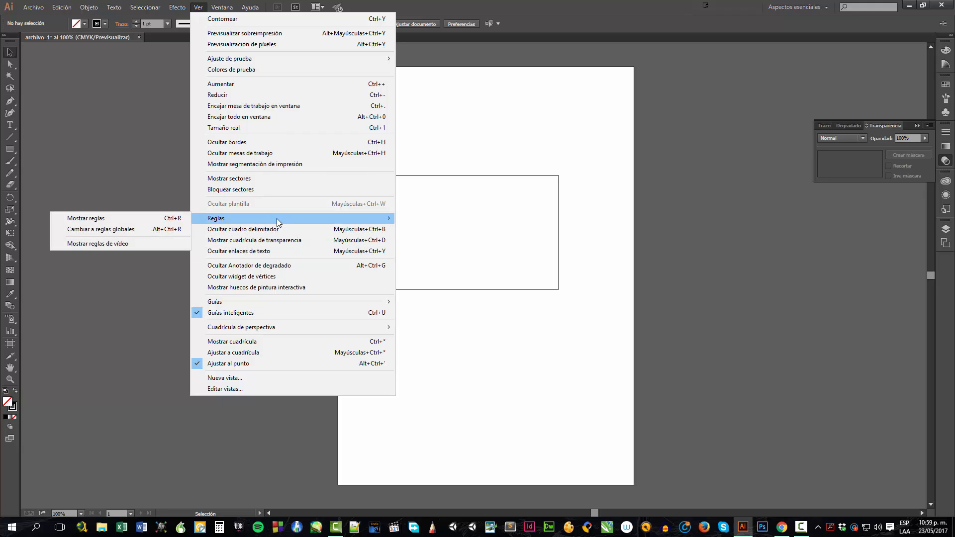
pyautogui.click(163, 219)
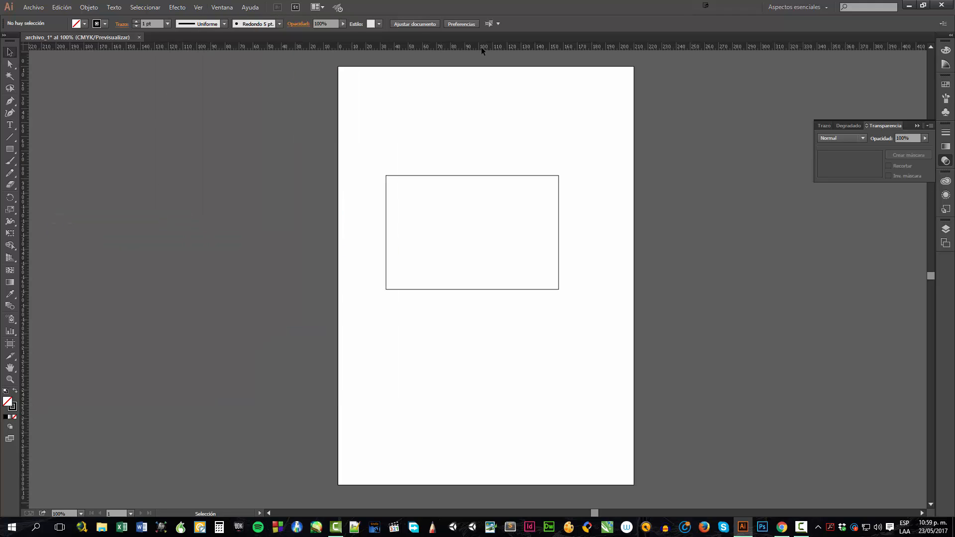
# Open the Info panel and dock it into the right-hand panel column
pyautogui.click(216, 9)
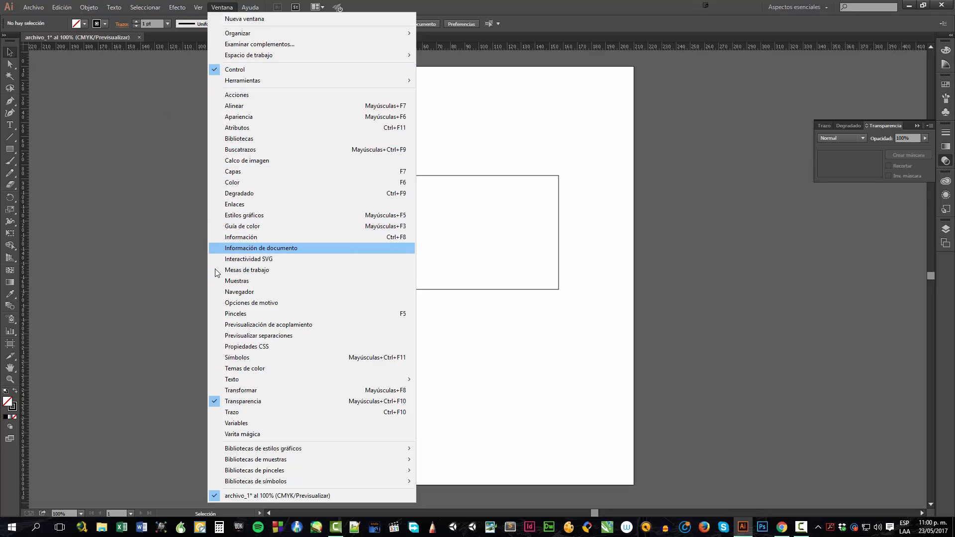
pyautogui.click(248, 239)
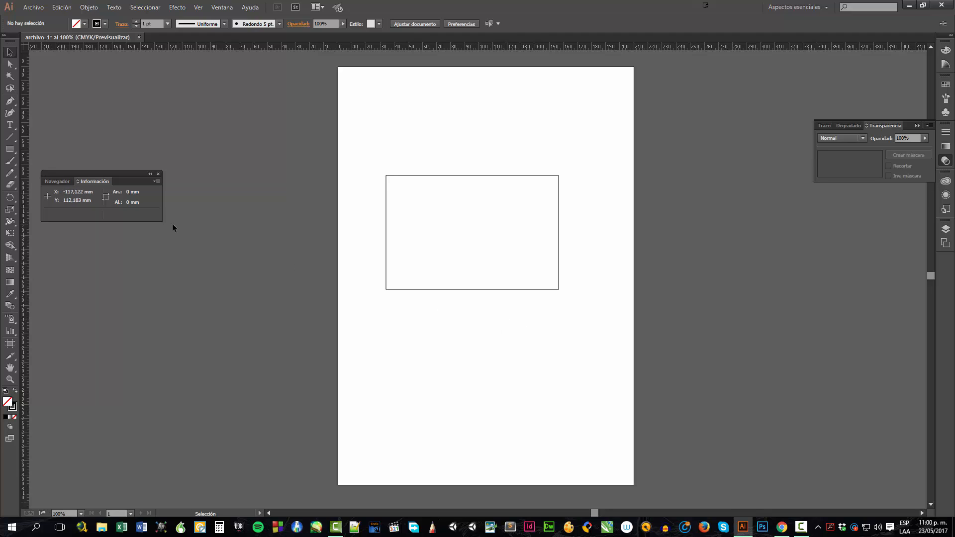
pyautogui.doubleClick(467, 176)
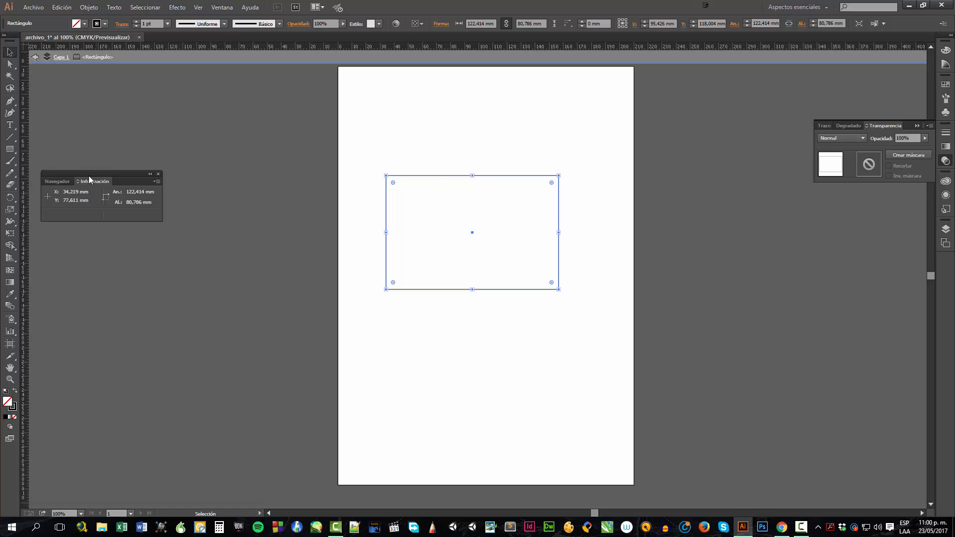
pyautogui.moveTo(89, 177); pyautogui.dragTo(934, 264)
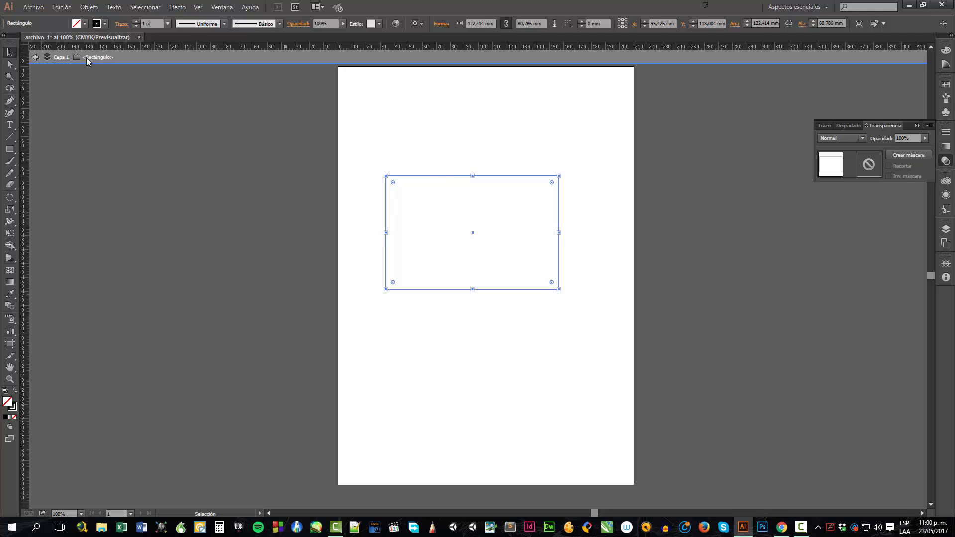
# Exit isolation mode, then select the rectangle and enter isolation mode on it again
pyautogui.click(35, 57)
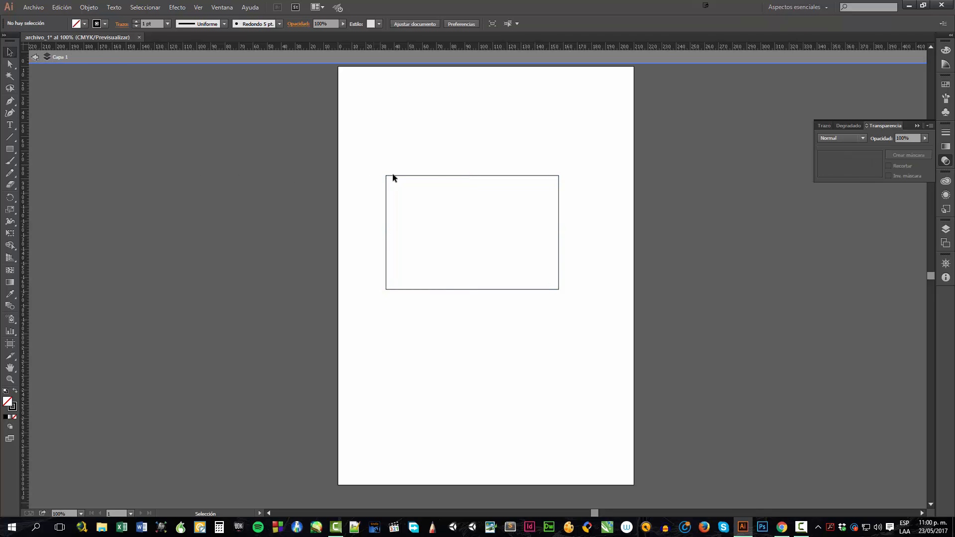
pyautogui.click(35, 58)
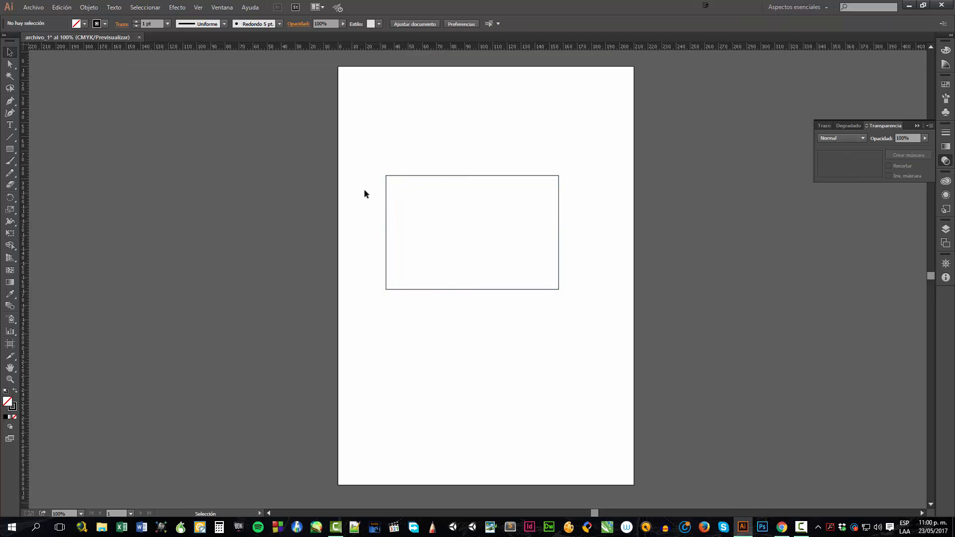
pyautogui.click(385, 193)
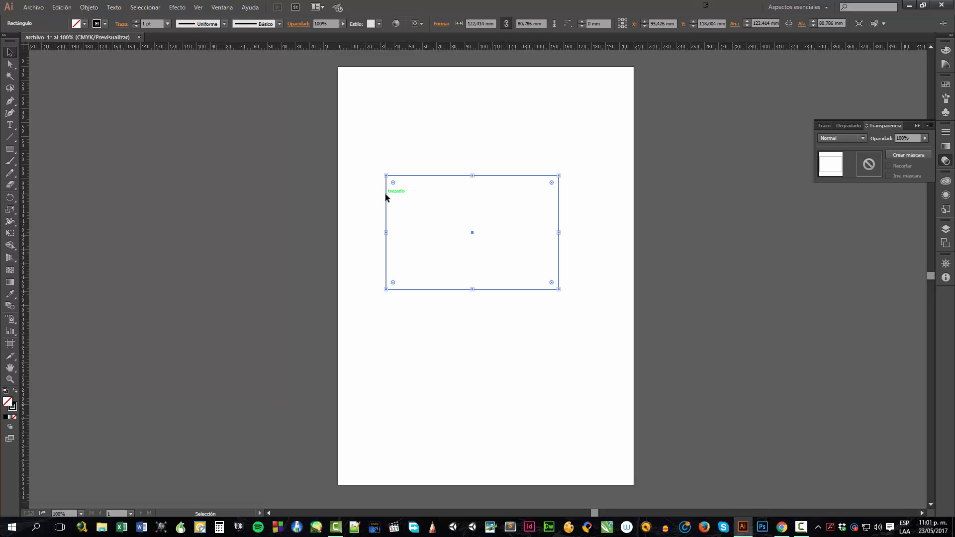
pyautogui.doubleClick(385, 193)
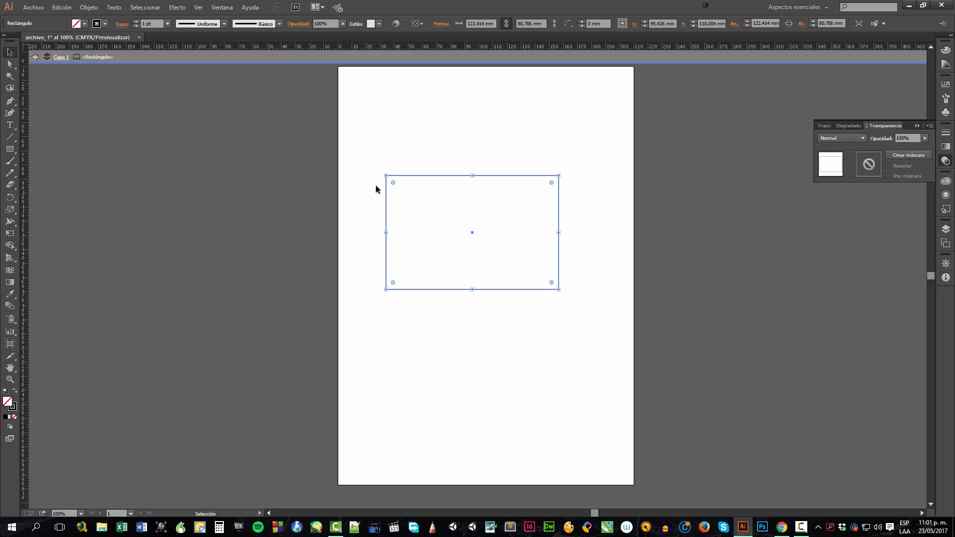
# Open the Layers panel, deselect the rectangle, and exit isolation mode back to the document
pyautogui.click(946, 231)
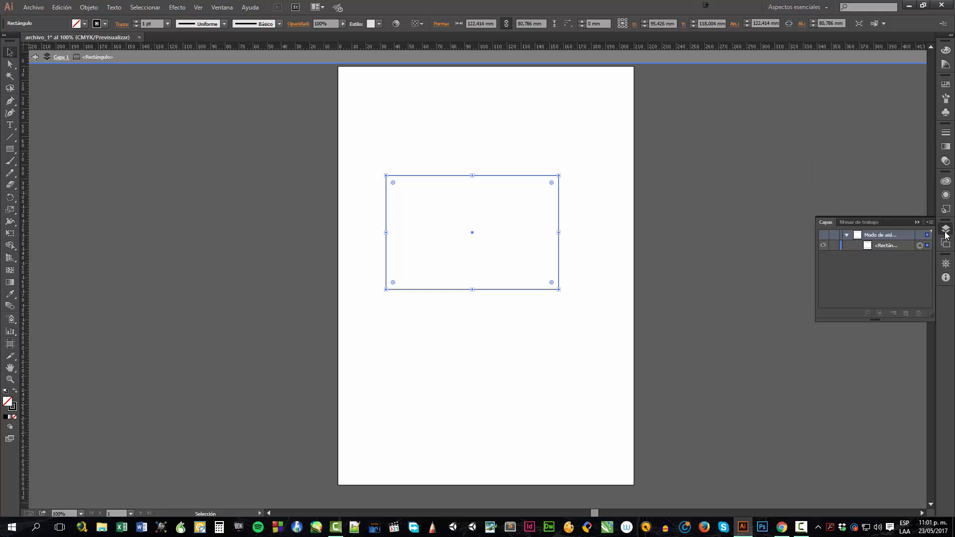
pyautogui.click(264, 193)
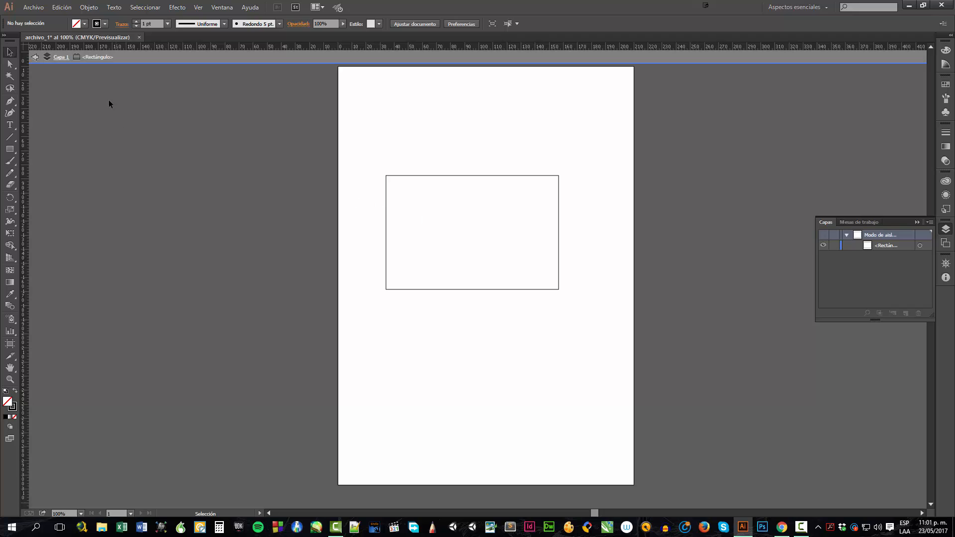
pyautogui.click(33, 58)
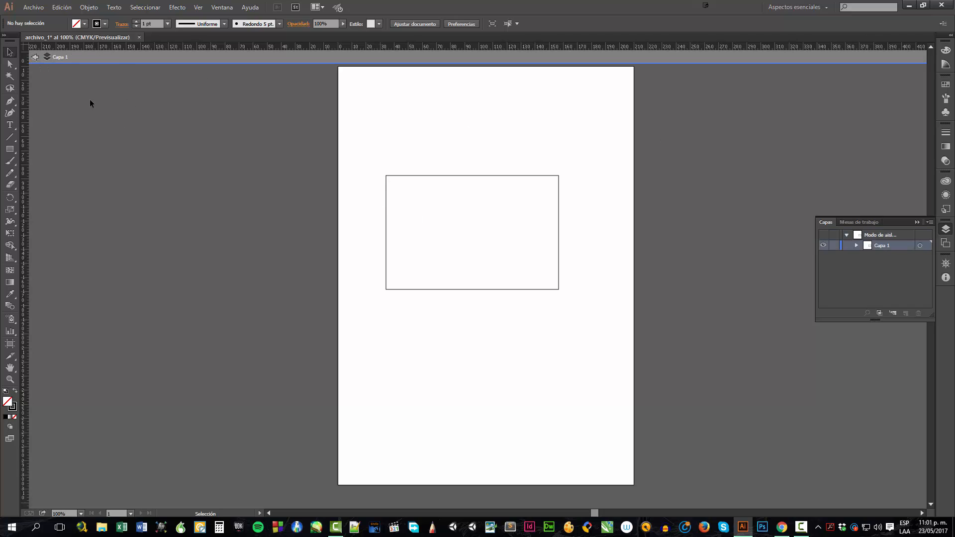
pyautogui.click(33, 58)
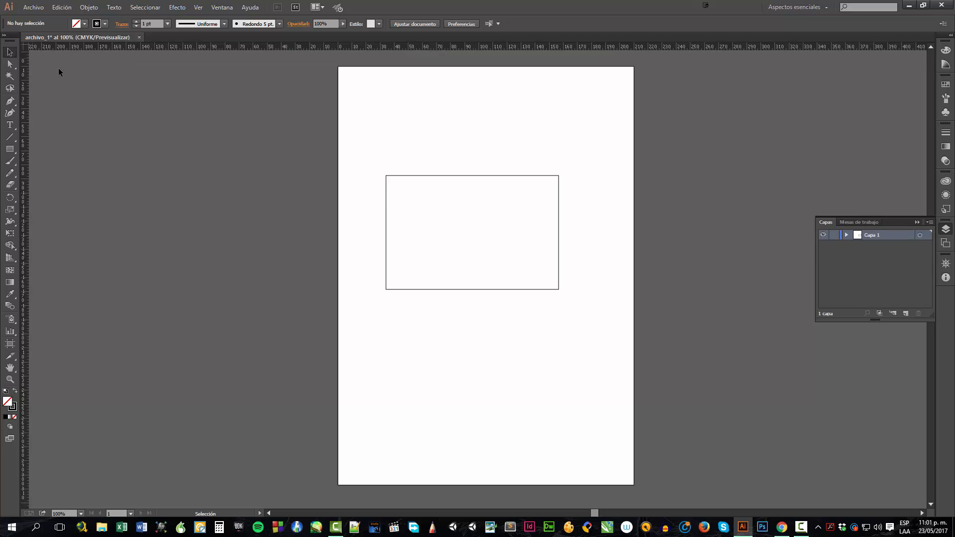
# Expand Capa 1 in the Layers panel and select its rectangle and path sublayers
pyautogui.click(847, 235)
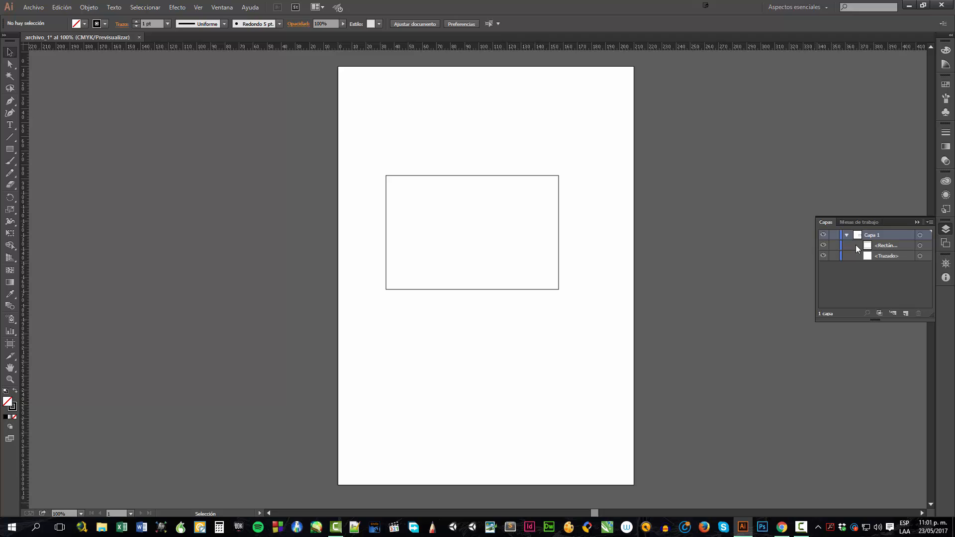
pyautogui.click(882, 246)
pyautogui.click(884, 252)
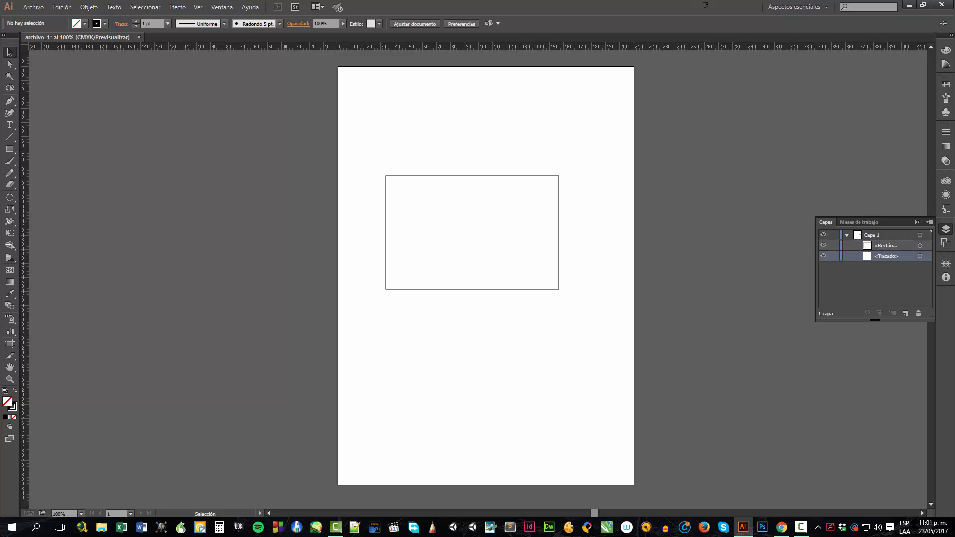
pyautogui.doubleClick(877, 256)
# Enter isolation mode on the rectangle and exit back to the full document
pyautogui.doubleClick(387, 206)
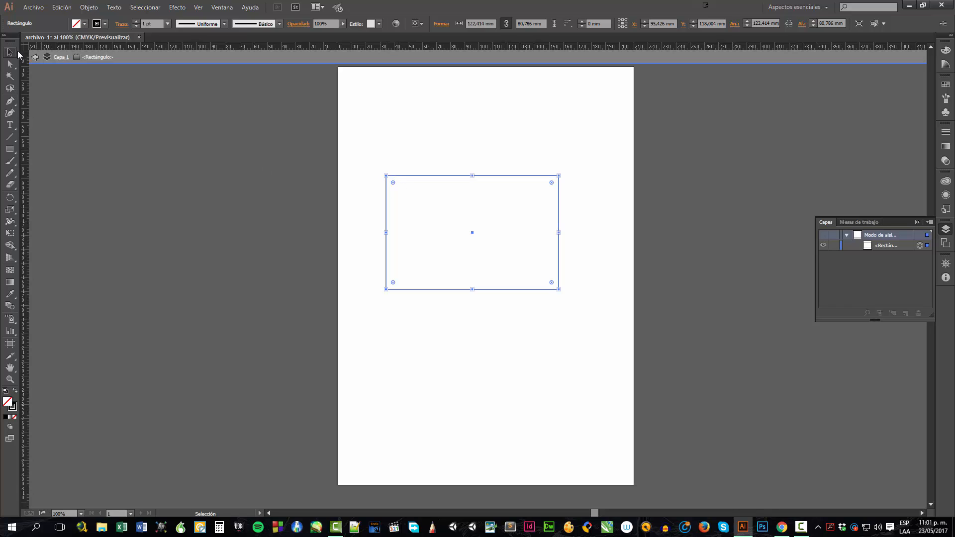
pyautogui.click(35, 57)
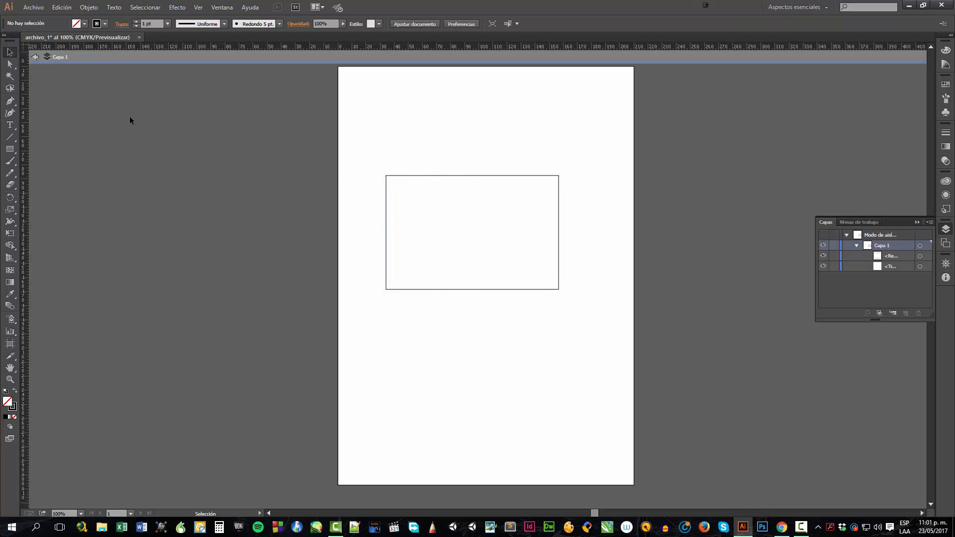
pyautogui.click(37, 58)
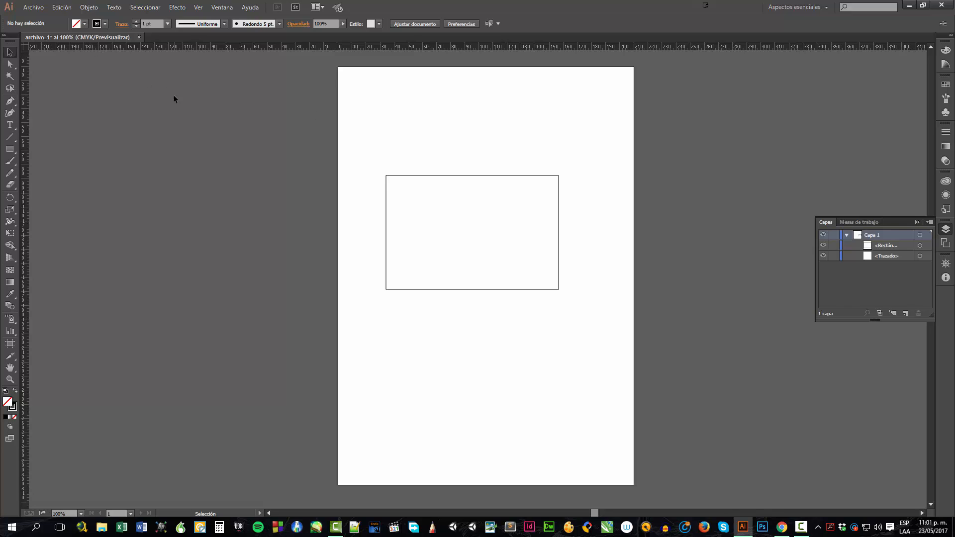
# Switch the workspace to Diseño
pyautogui.click(222, 8)
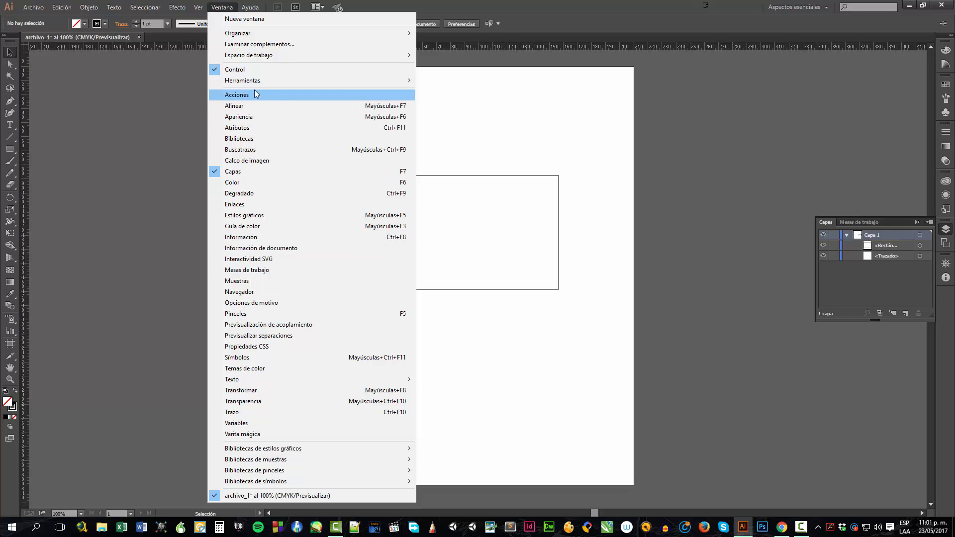
pyautogui.moveTo(251, 85)
pyautogui.moveTo(255, 61)
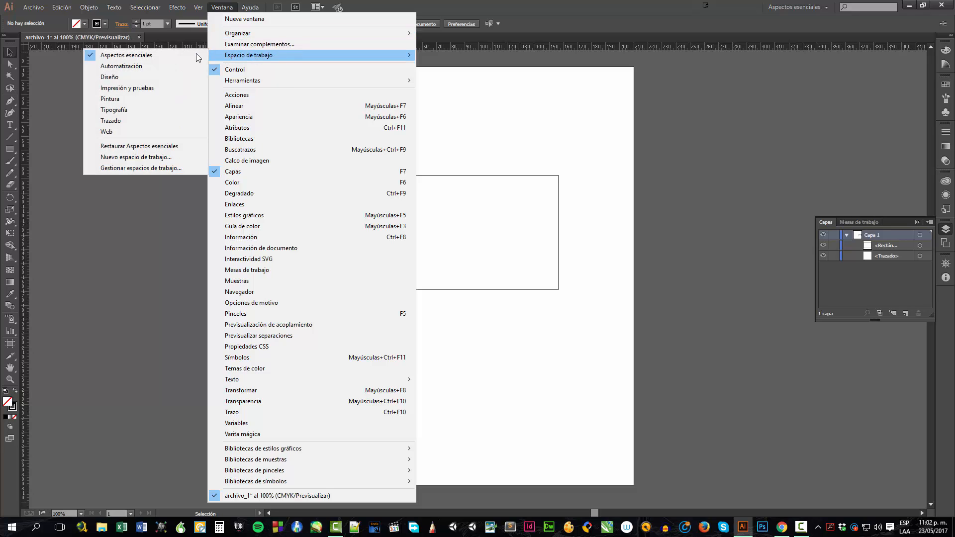
pyautogui.click(121, 77)
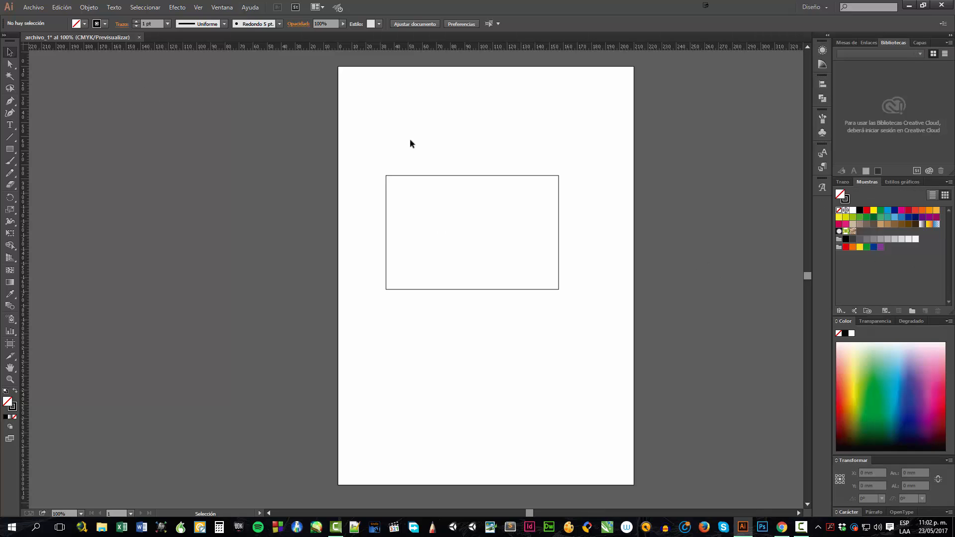
# Switch the workspace to Pintura
pyautogui.click(219, 7)
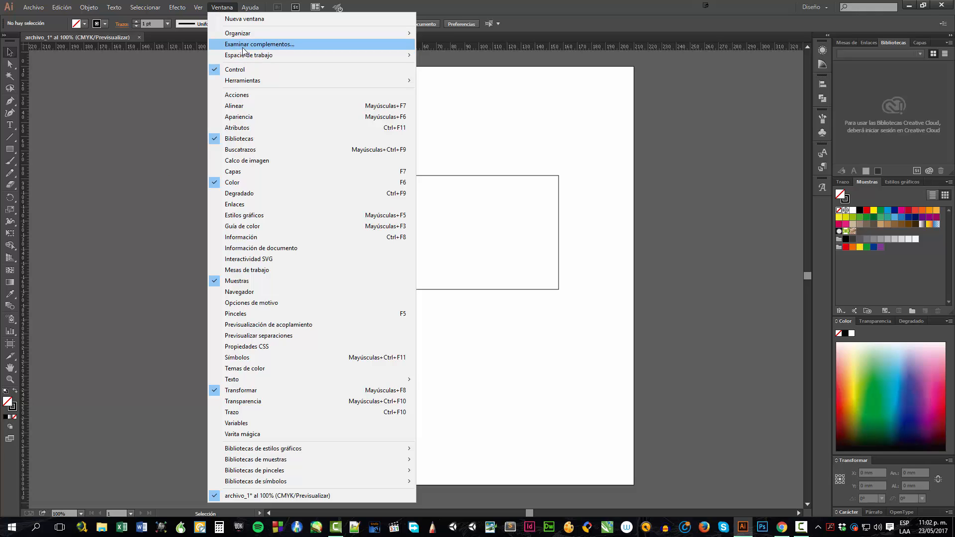
pyautogui.moveTo(247, 59)
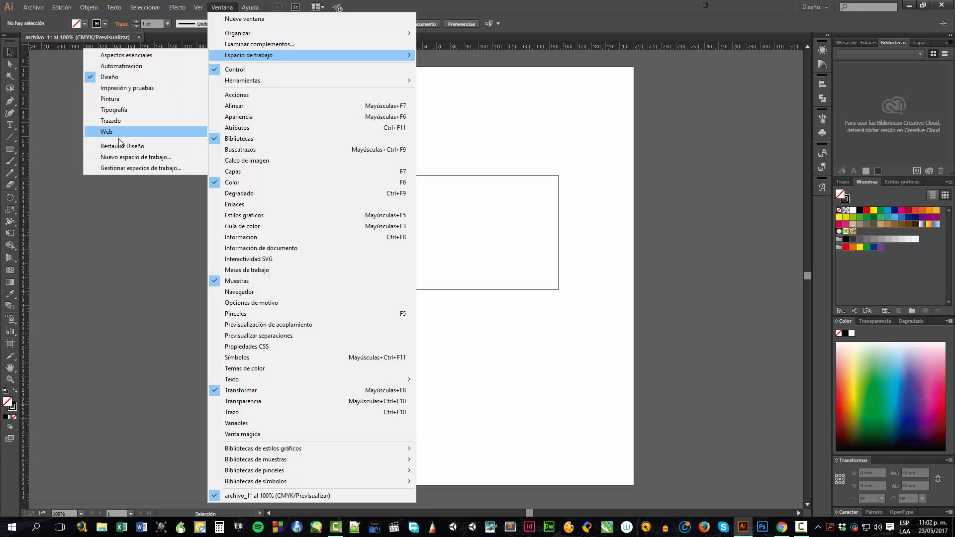
pyautogui.click(110, 99)
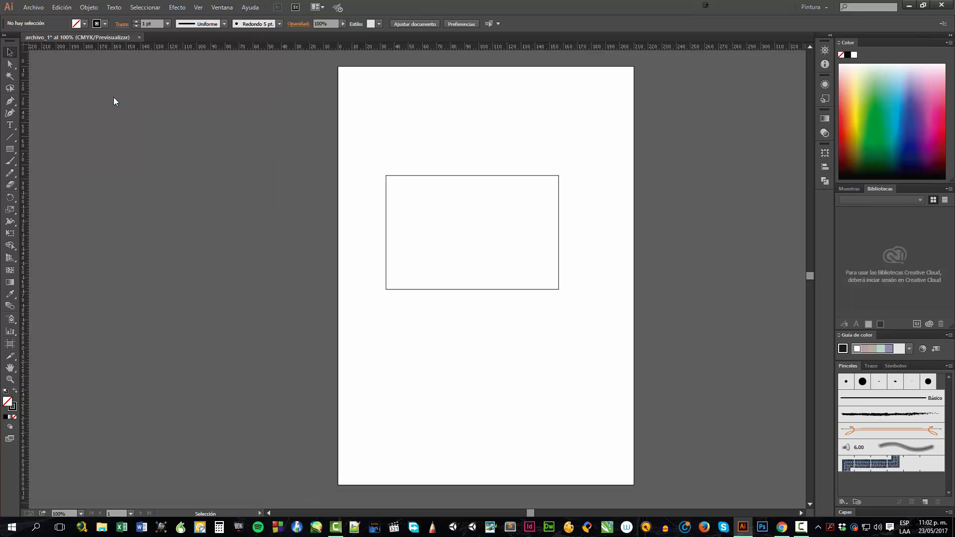
pyautogui.click(222, 6)
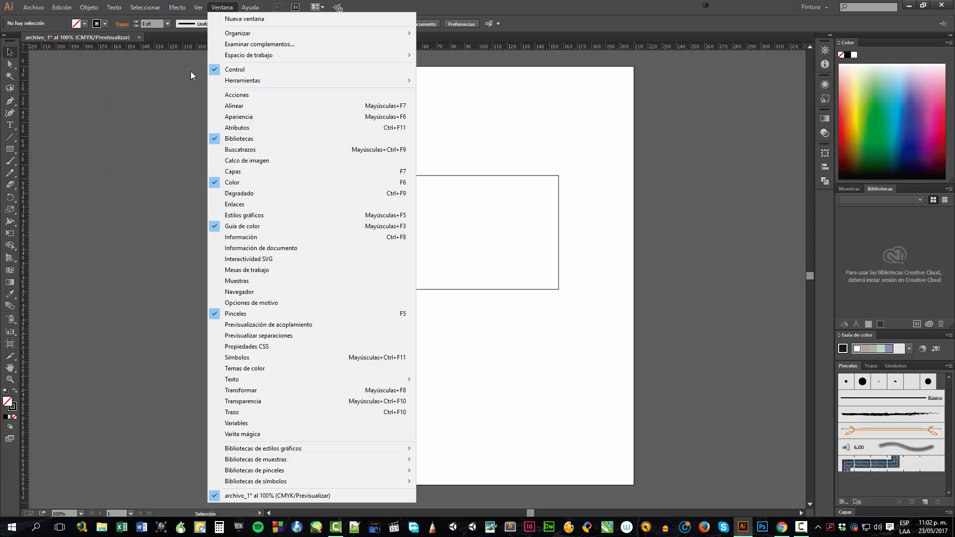
pyautogui.moveTo(224, 56)
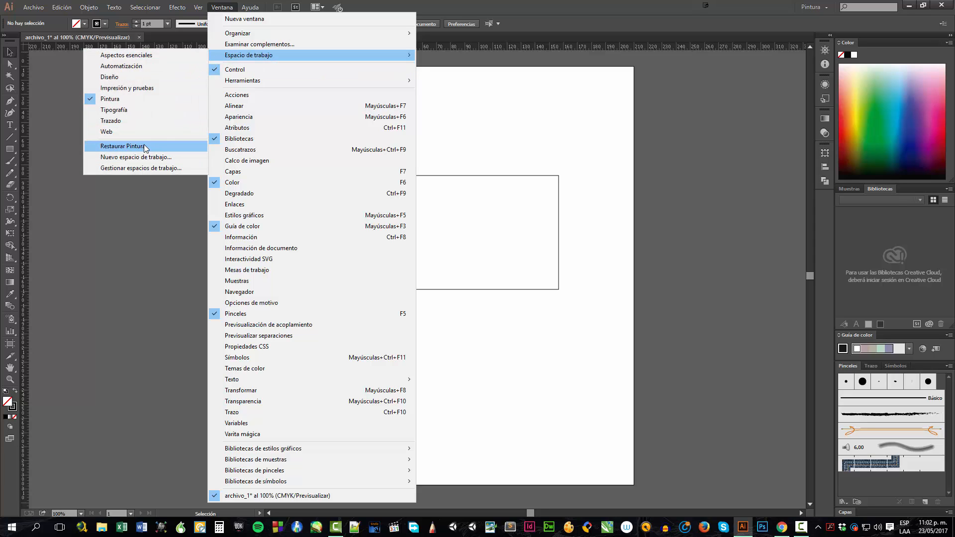
pyautogui.click(162, 157)
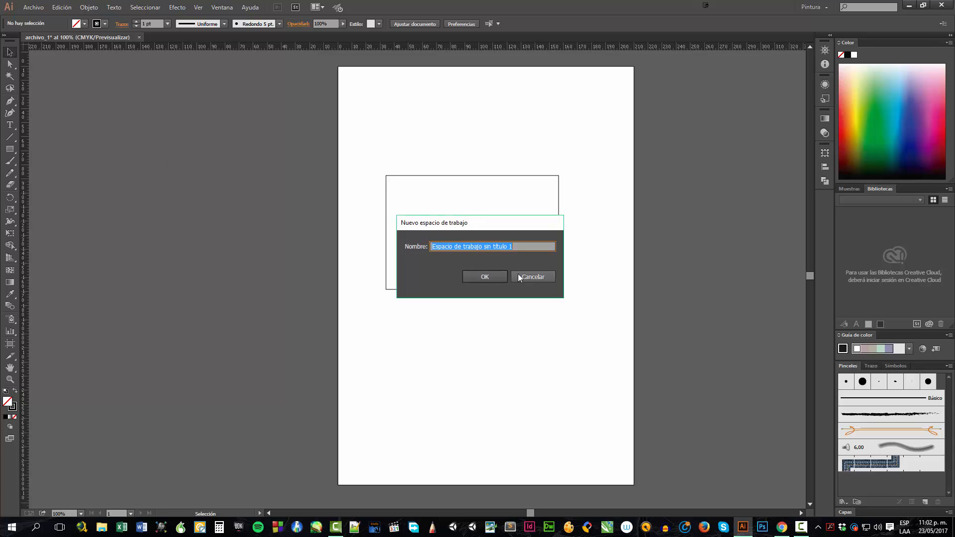
pyautogui.click(518, 276)
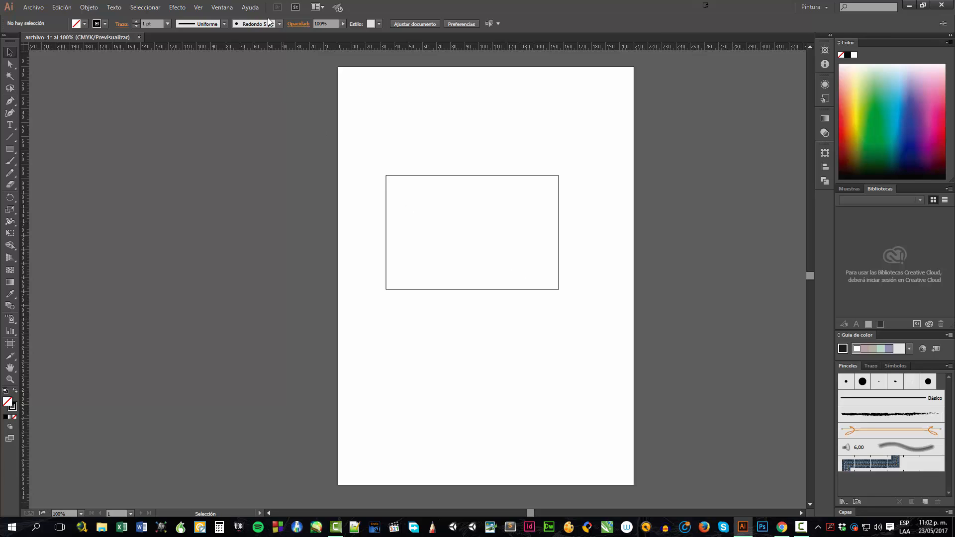
pyautogui.click(251, 8)
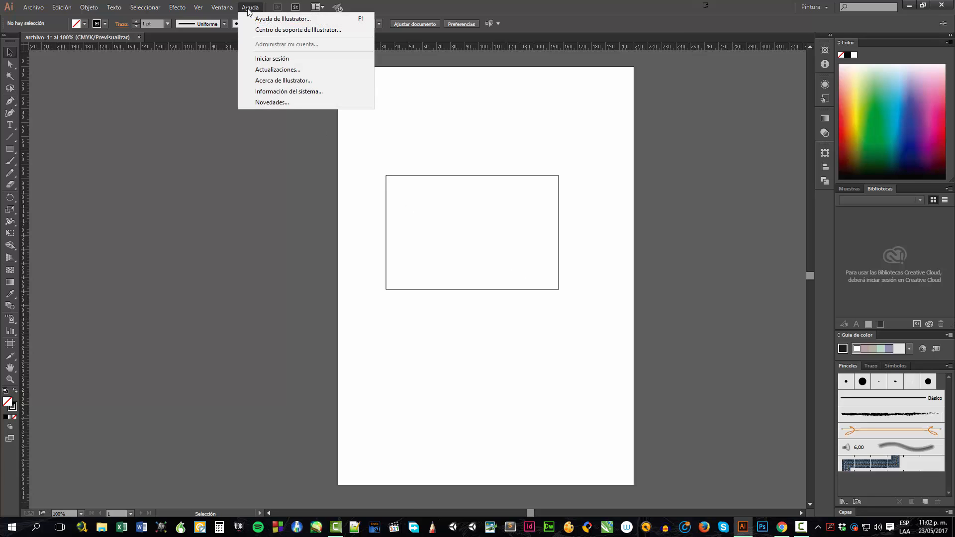
pyautogui.moveTo(237, 7)
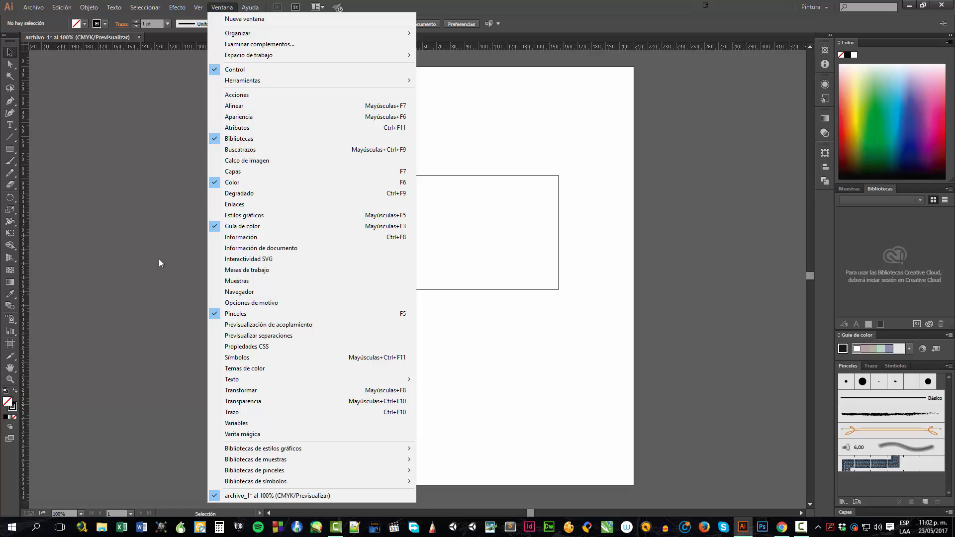
pyautogui.click(159, 258)
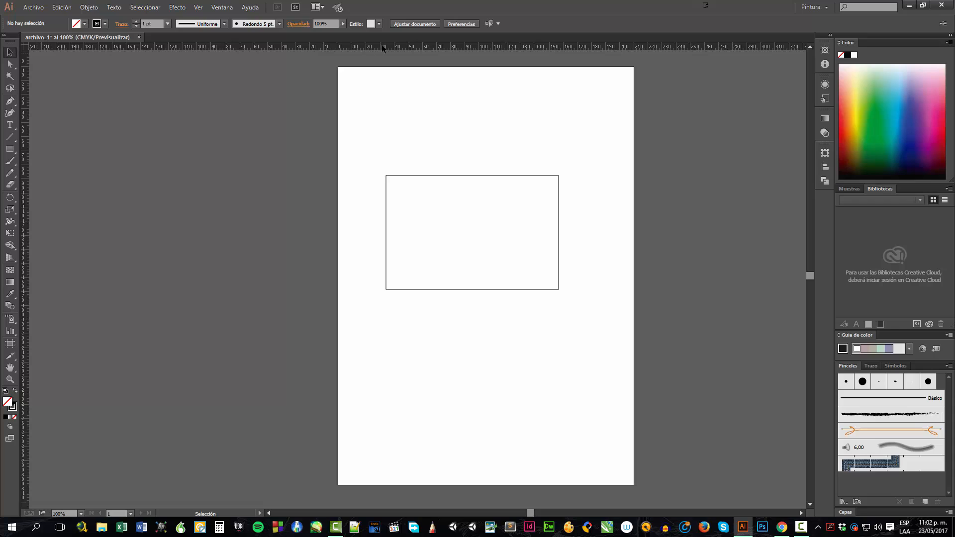
# Open Document Setup, enter artboard editing, and drag the artboard's top-left corner inward to resize it, confirming the artboard options
pyautogui.click(416, 24)
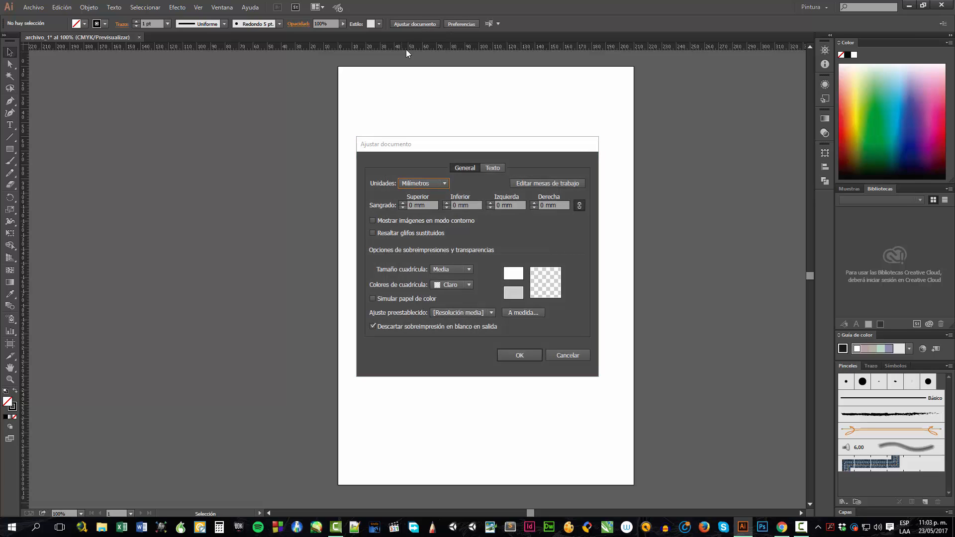
pyautogui.moveTo(434, 149); pyautogui.dragTo(173, 155)
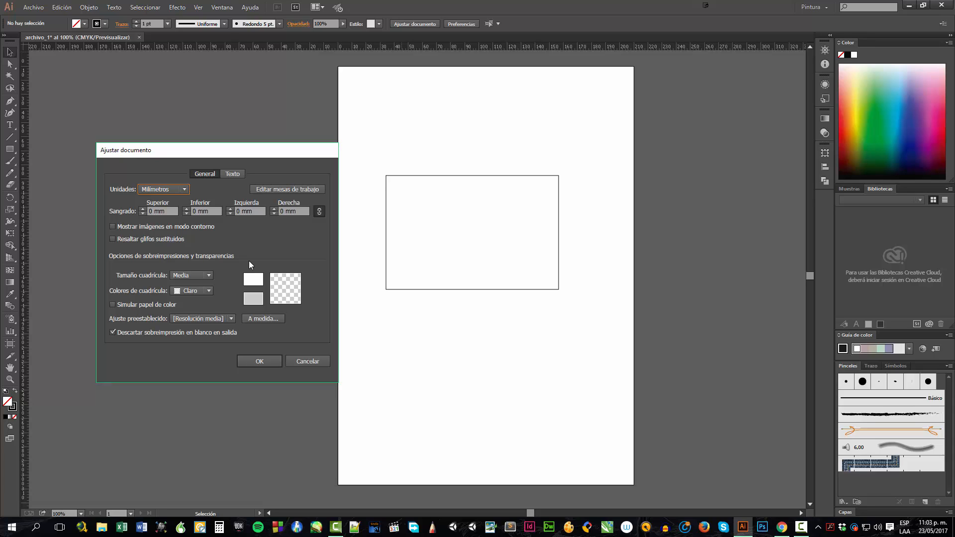
pyautogui.click(273, 191)
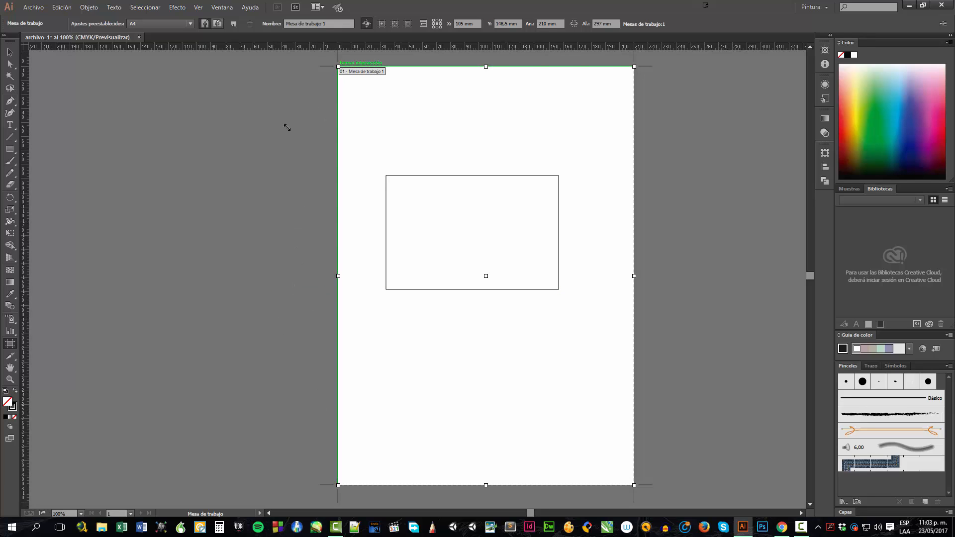
pyautogui.moveTo(339, 66); pyautogui.dragTo(393, 251)
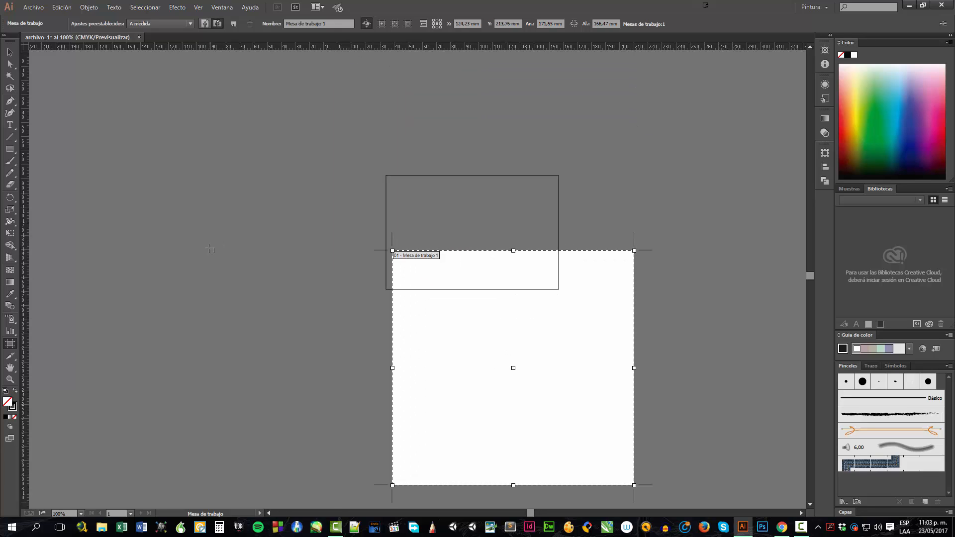
pyautogui.press('Return')
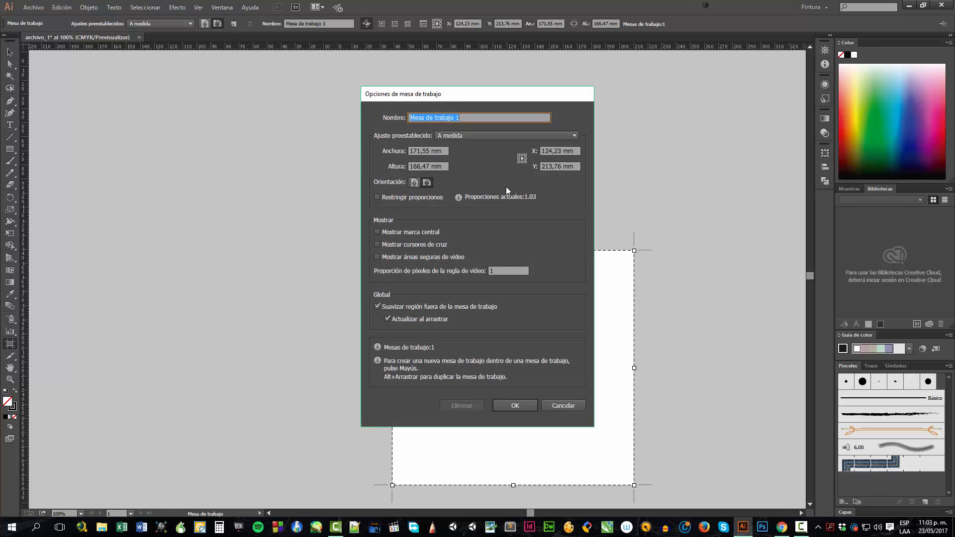
pyautogui.click(520, 401)
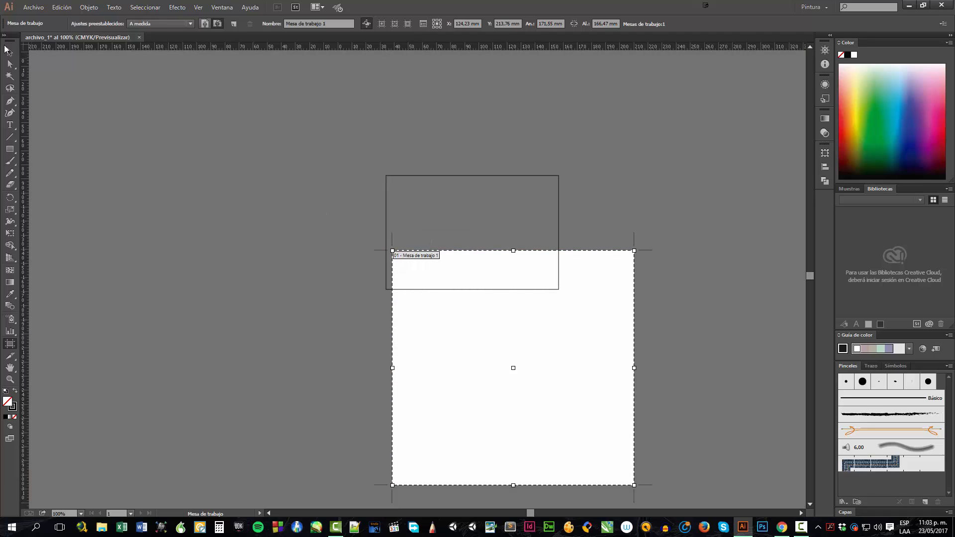
pyautogui.click(9, 51)
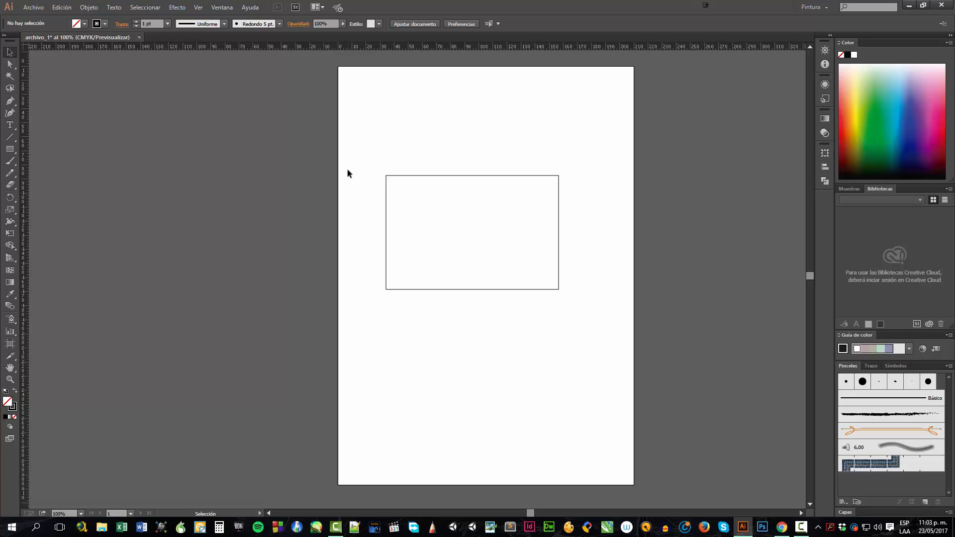
pyautogui.moveTo(339, 163); pyautogui.dragTo(593, 333)
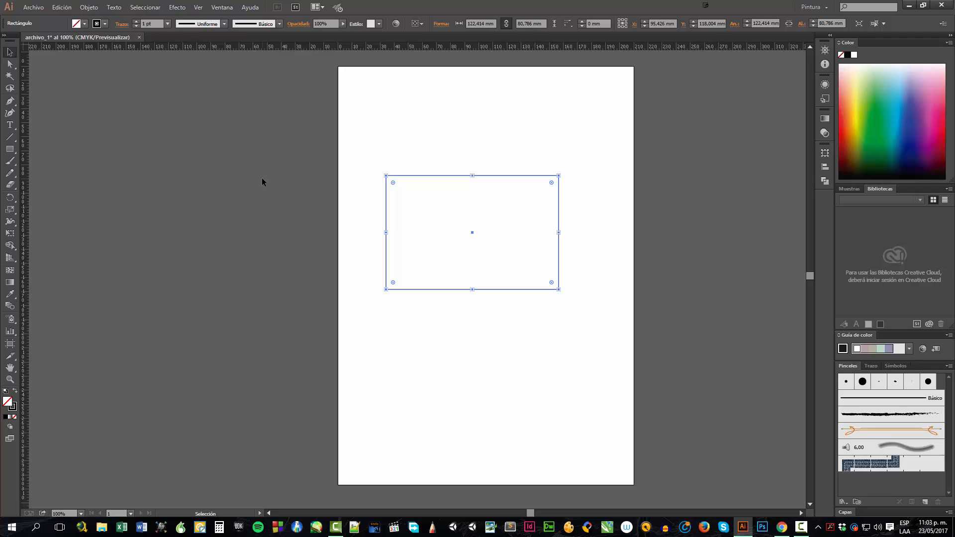
pyautogui.click(262, 178)
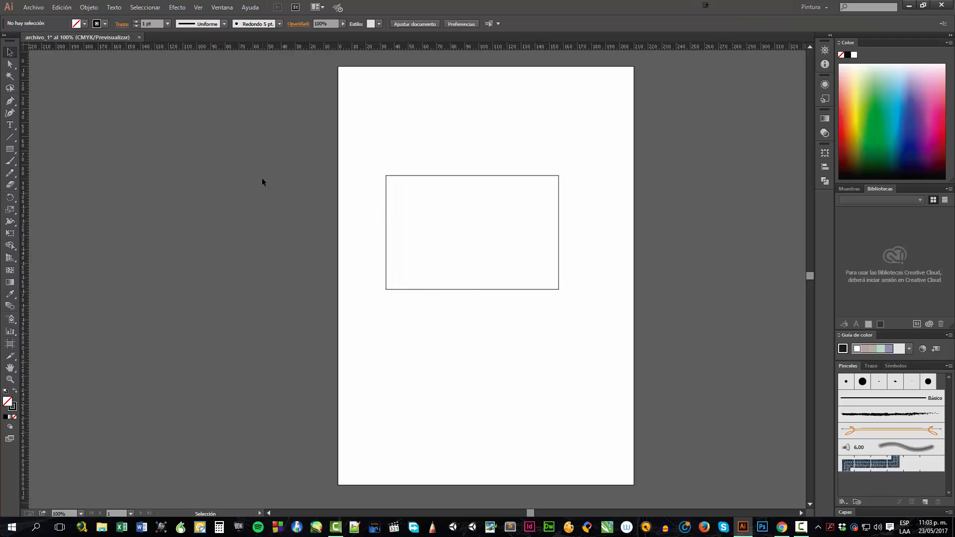
# Open the Arrange Documents layout options and review the grid tiling choices
pyautogui.click(318, 9)
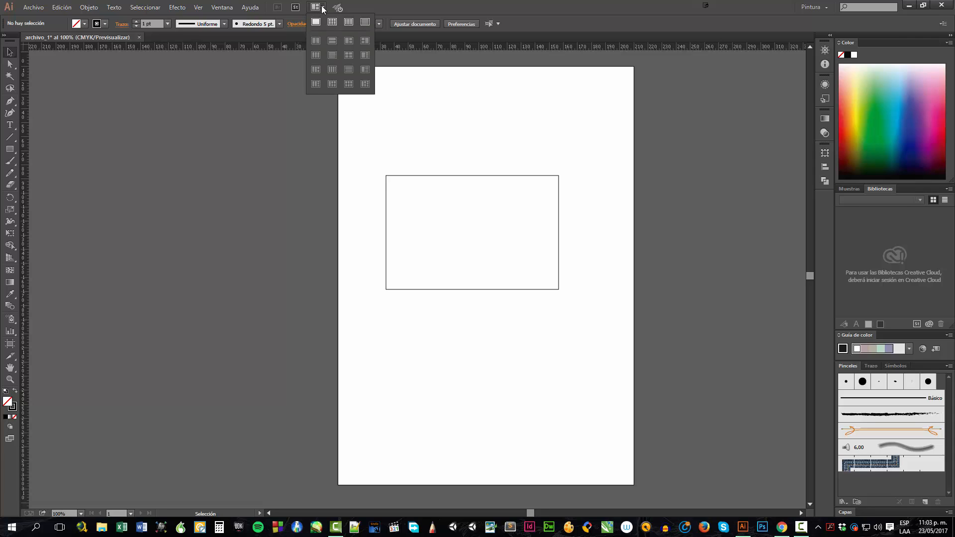
pyautogui.click(347, 25)
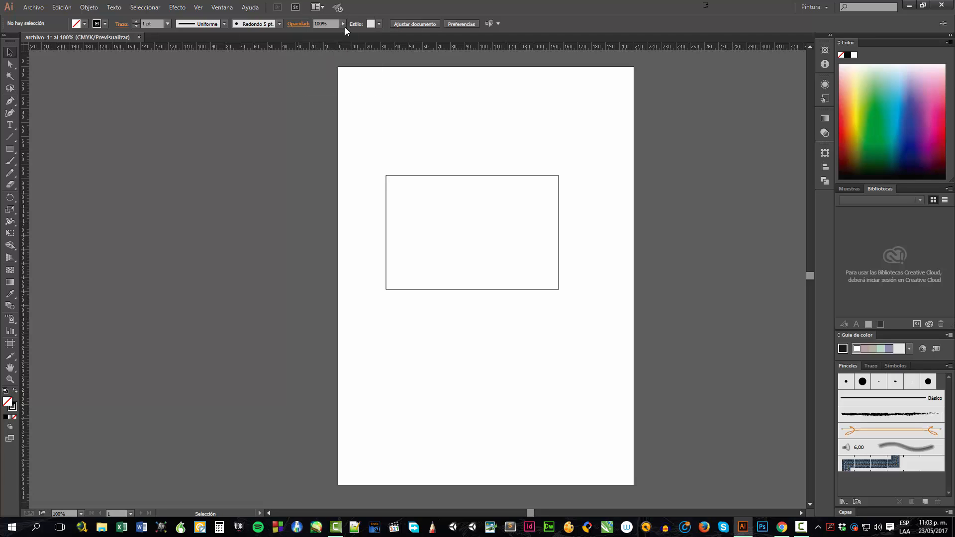
pyautogui.click(323, 8)
pyautogui.click(243, 206)
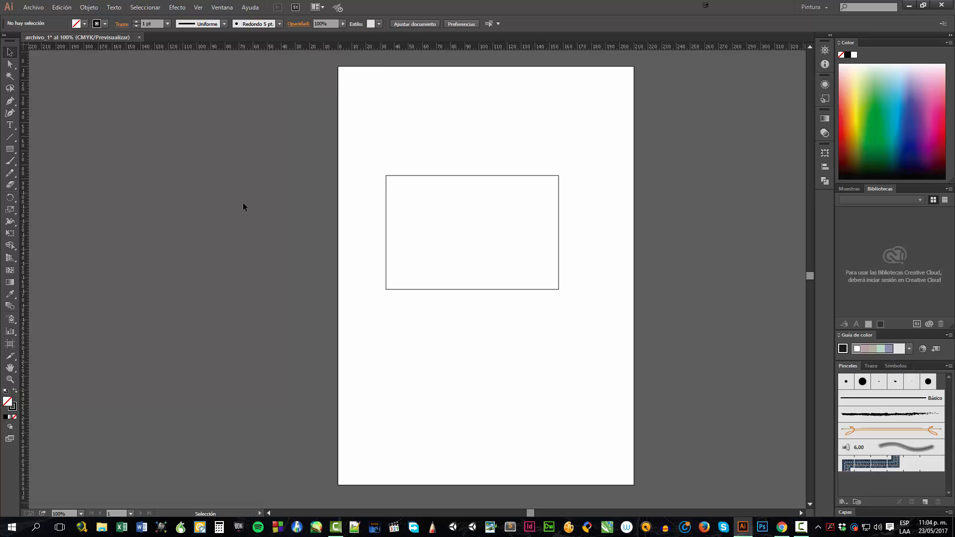